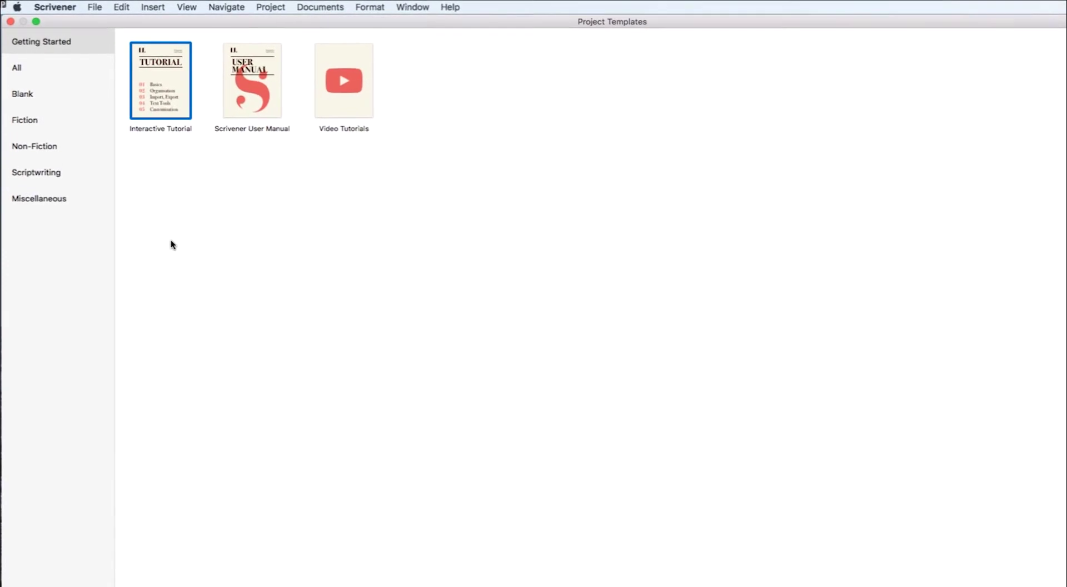
- Choose the Blank template from all categories to start a new project
left_click(19, 71)
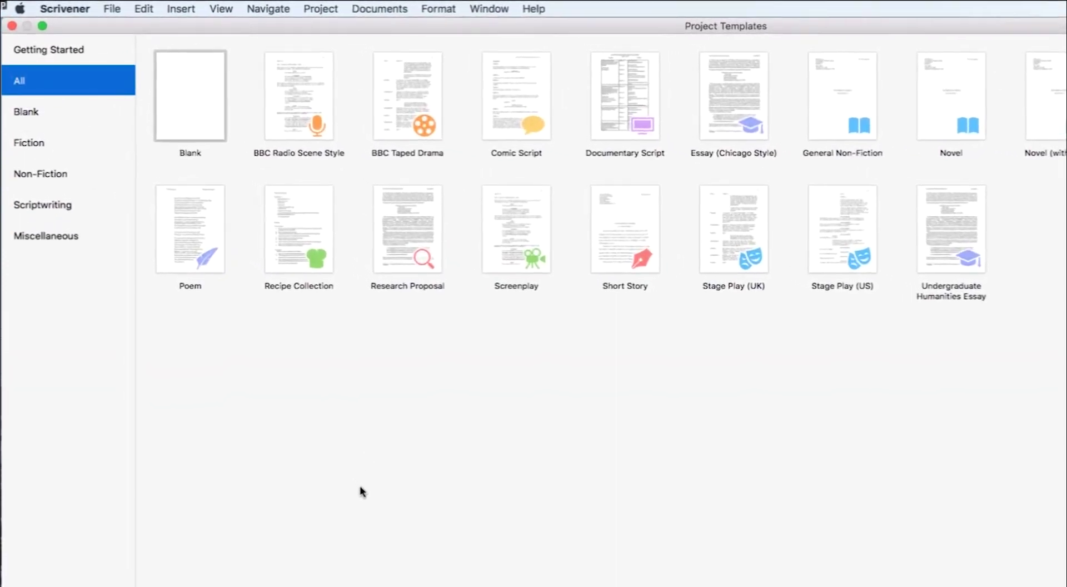
left_click(195, 119)
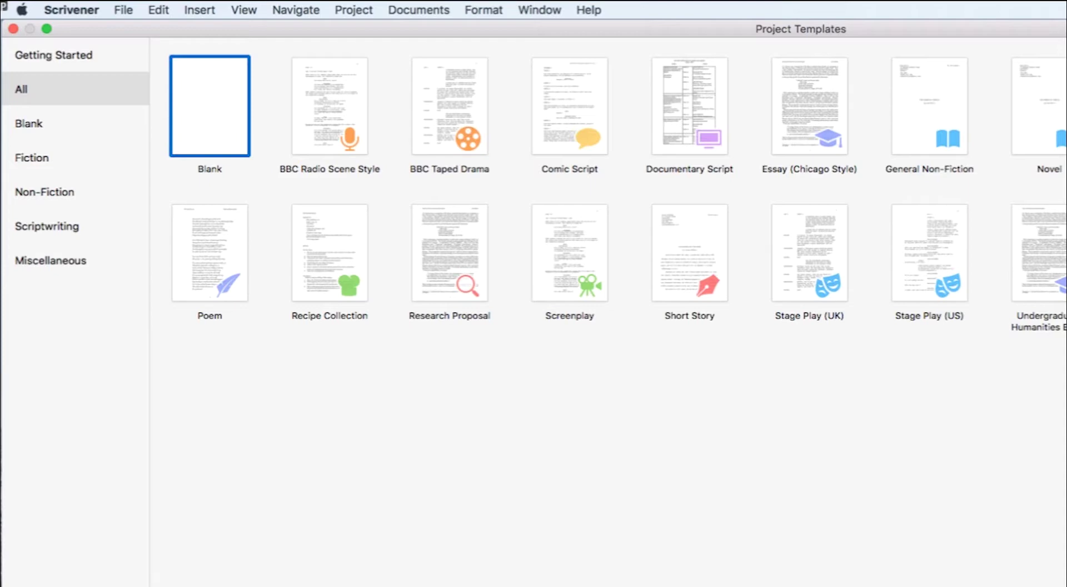
key("Return")
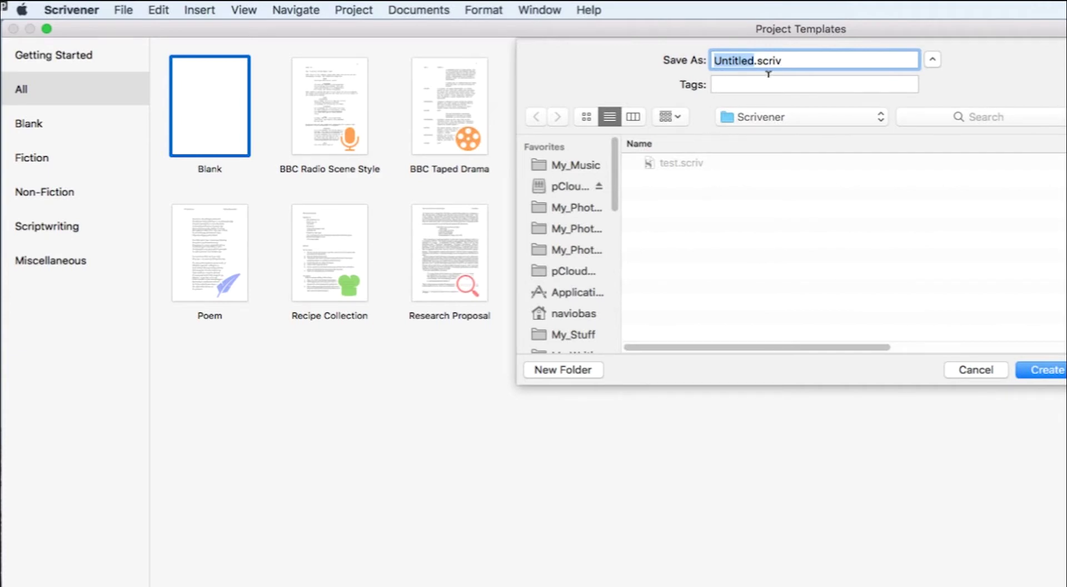
- Create the project as 'multi-blog' and widen its window to fill the screen
type("mul")
type("ti-blog")
key("Return")
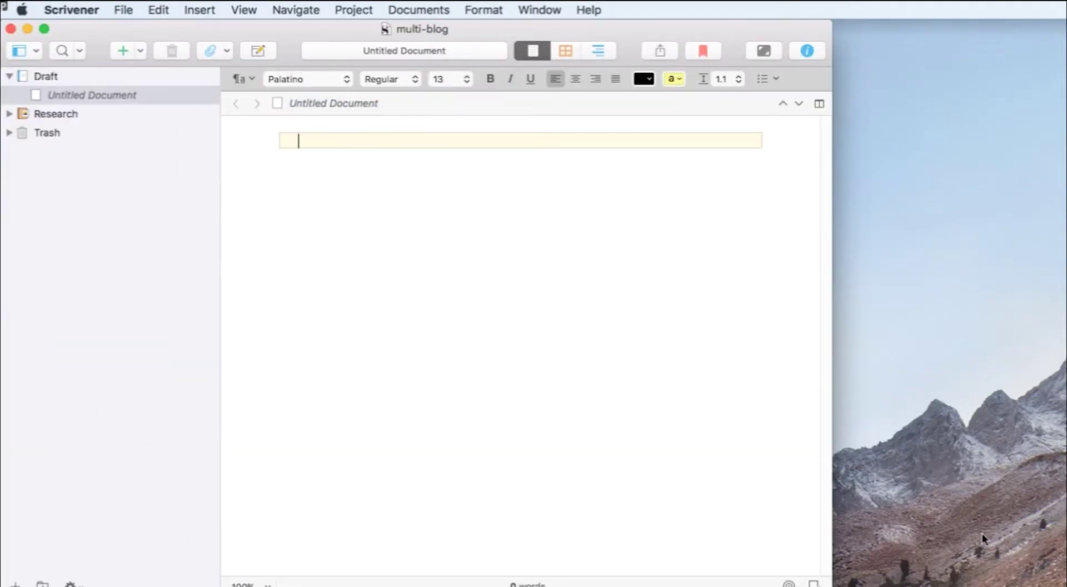
left_click_drag(834, 584, 1066, 584)
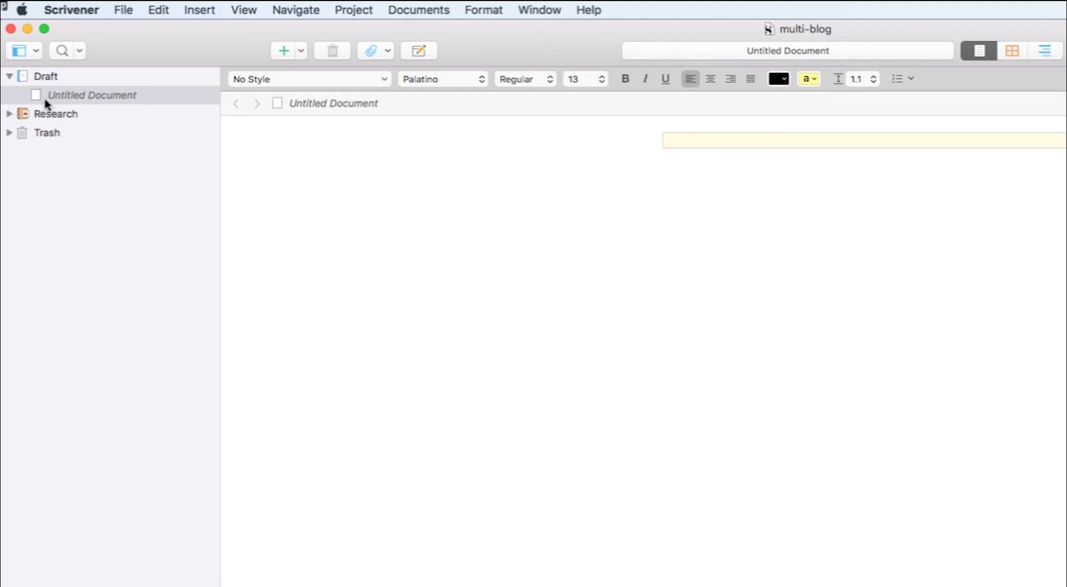
- Rename the Draft folder to 'Blogs'
left_click(46, 78)
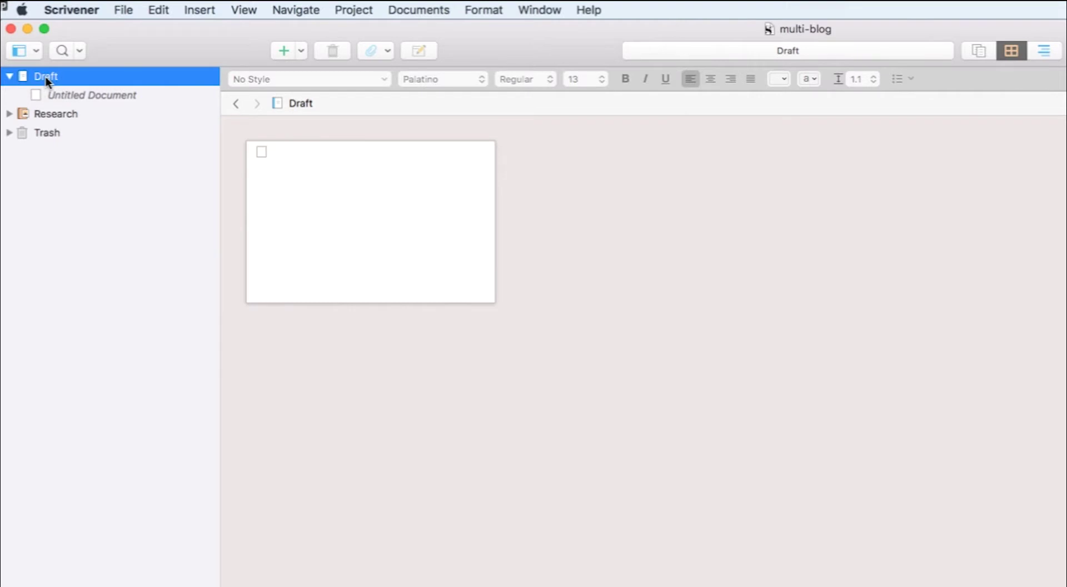
left_click(300, 103)
left_click_drag(315, 102, 290, 103)
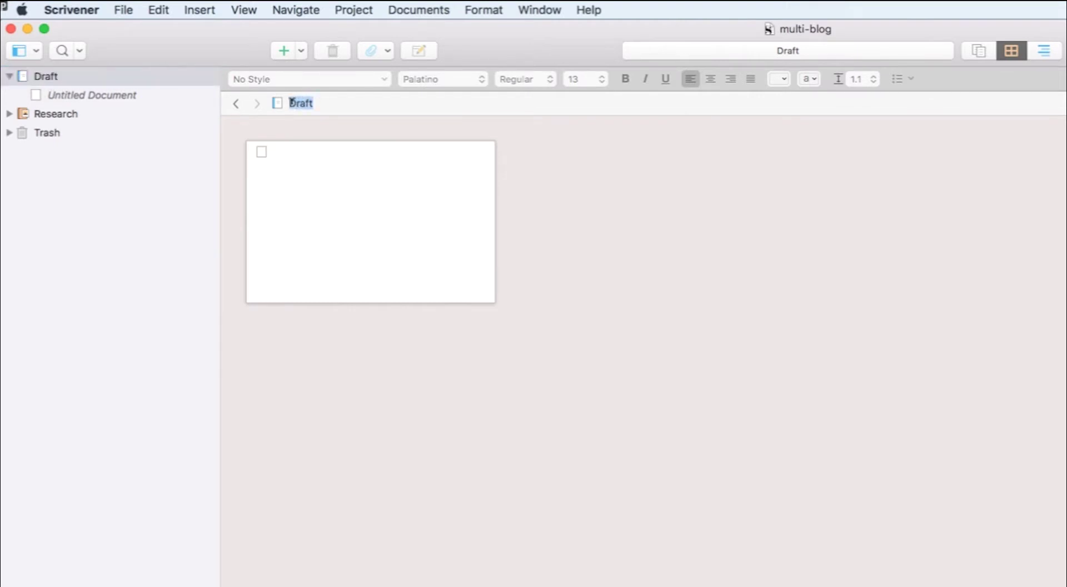
type("Blo")
type("gs")
key("Return")
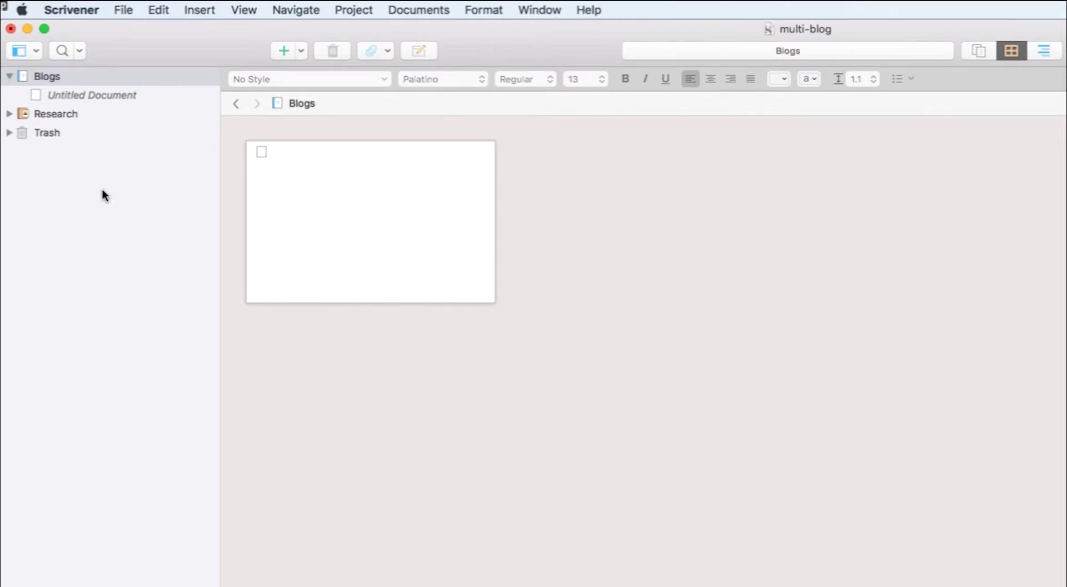
- Delete the empty Untitled Document from the Blogs folder
left_click(75, 95)
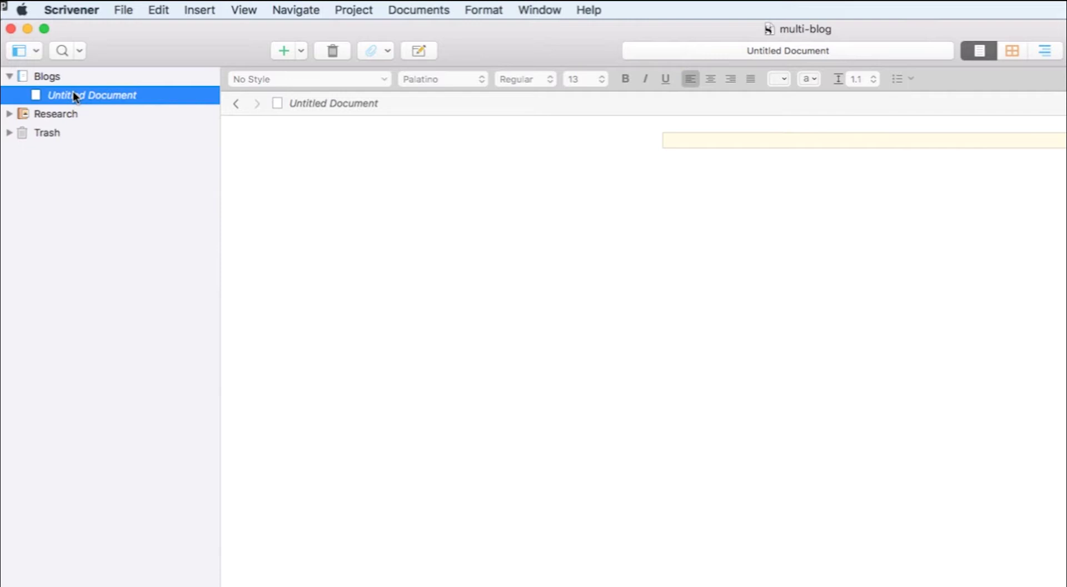
key("super+BackSpace")
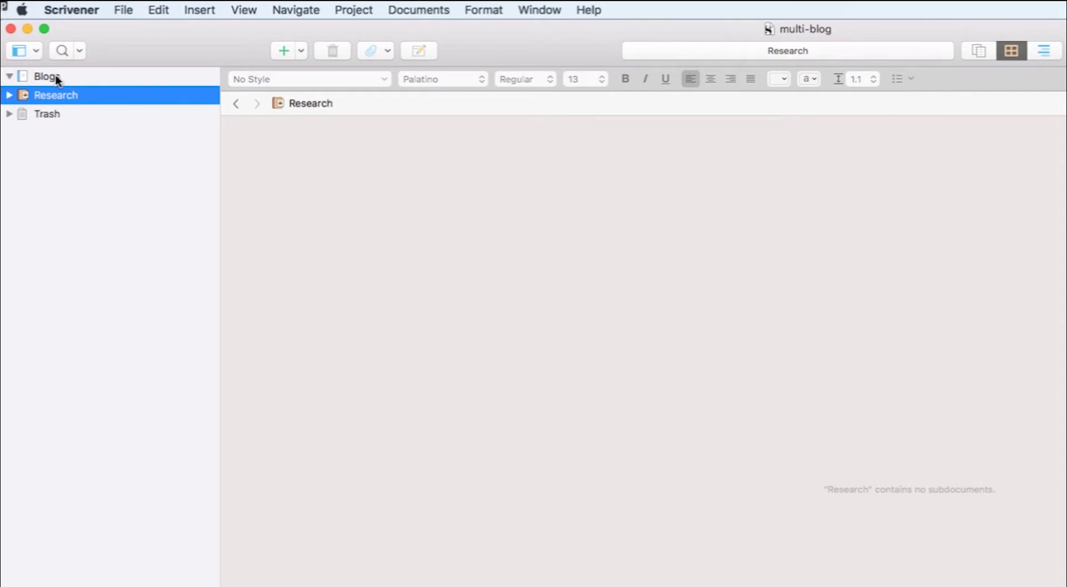
left_click(58, 80)
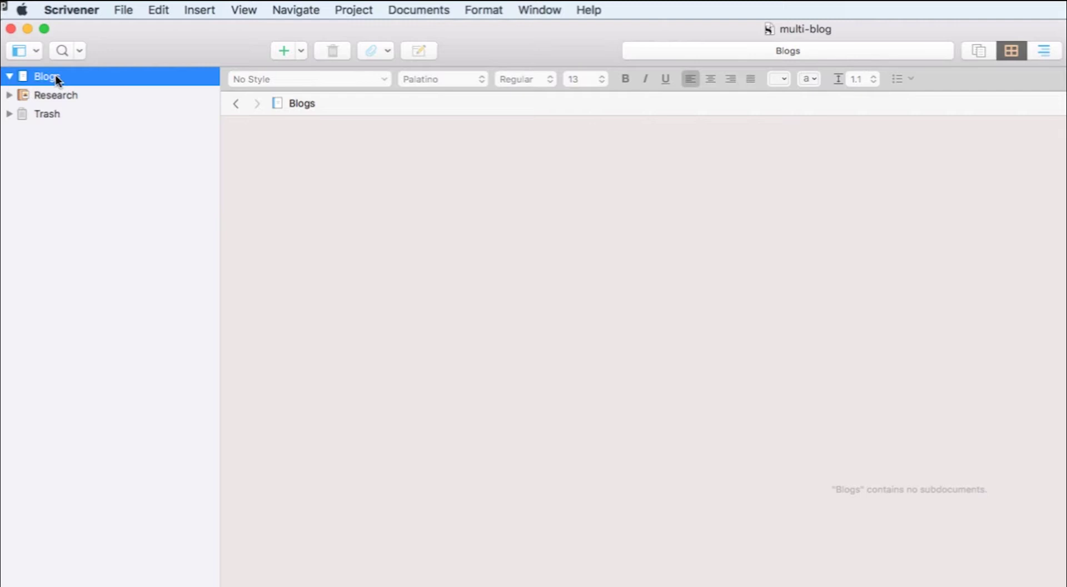
- Add three new folders inside Blogs named 'Blog 1', 'Blog 2' and 'Blog 3'
right_click(57, 78)
mouse_move(125, 83)
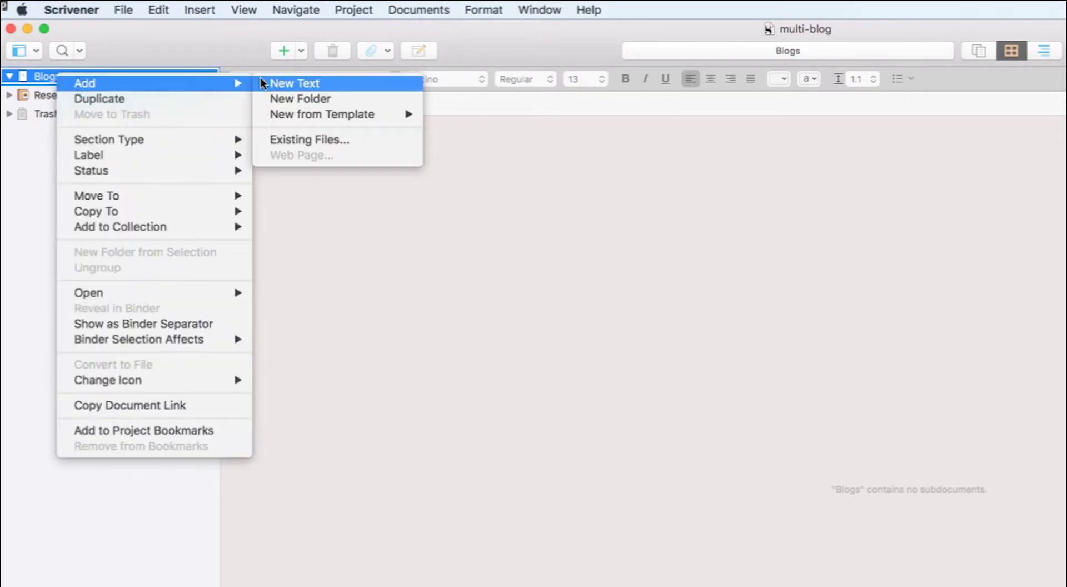
left_click(296, 99)
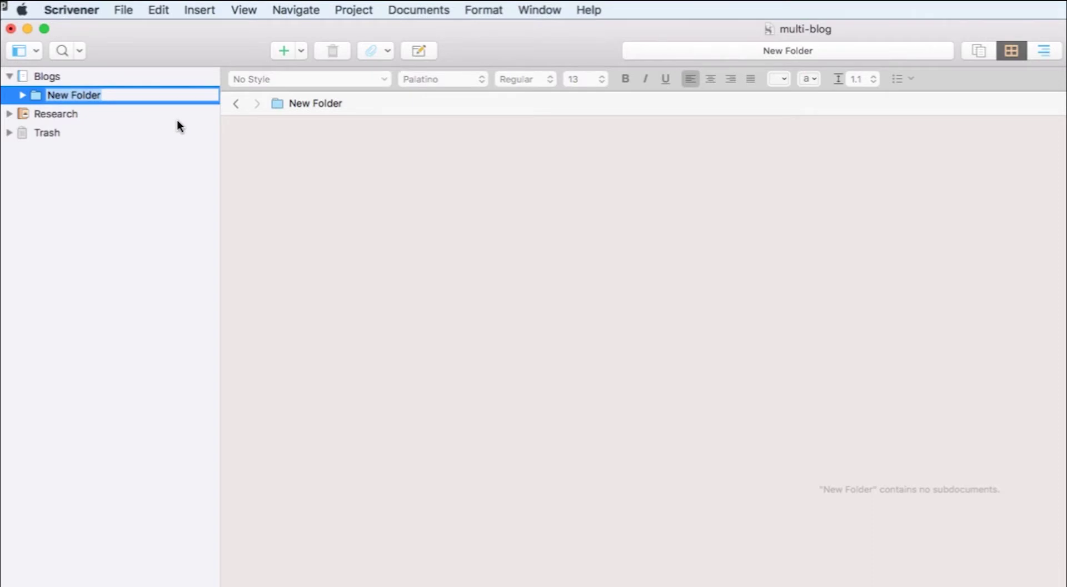
type("Blog 1")
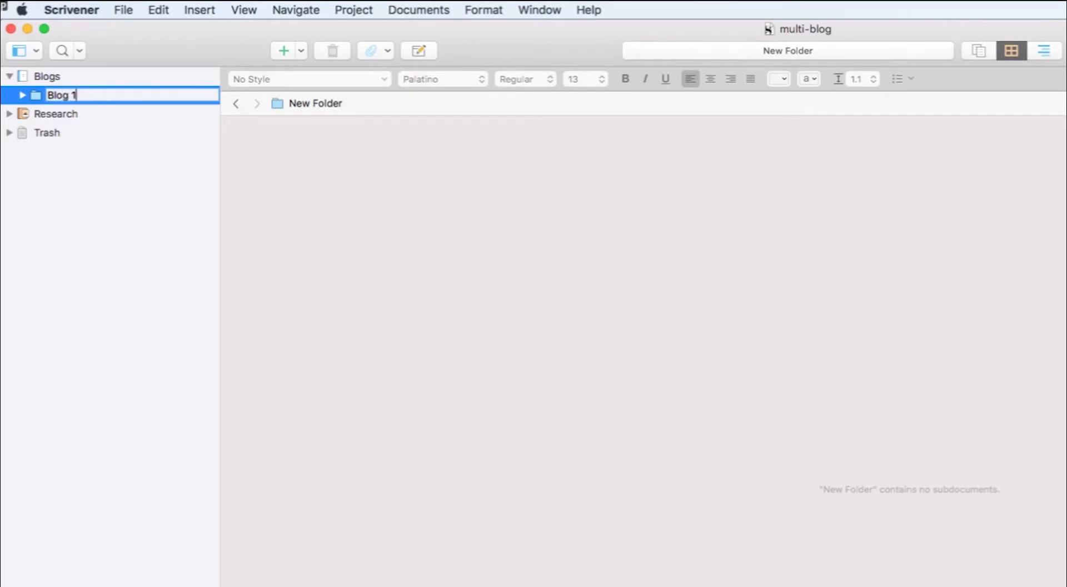
key("Return")
right_click(45, 78)
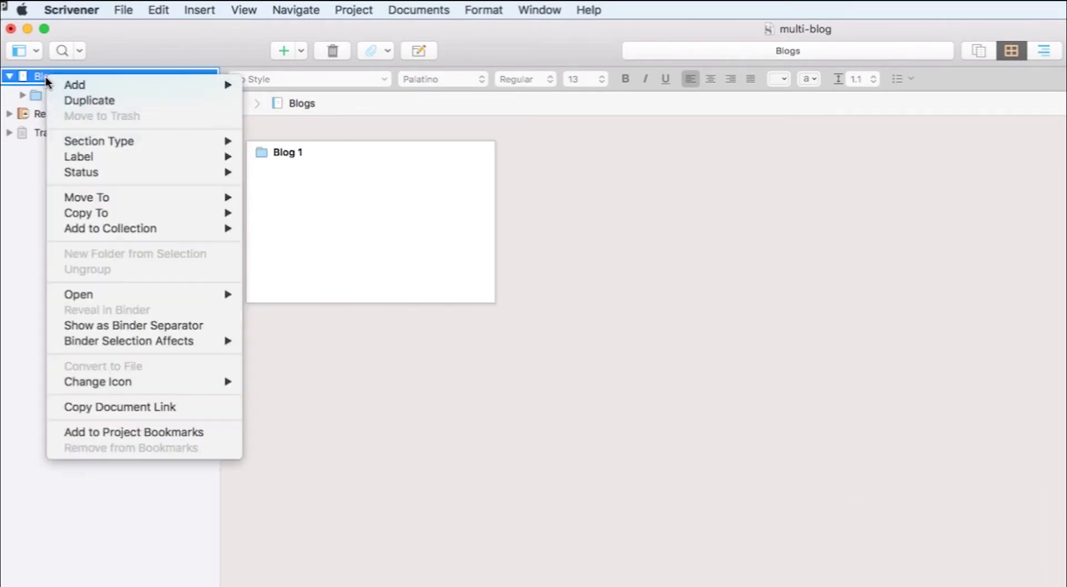
left_click(275, 100)
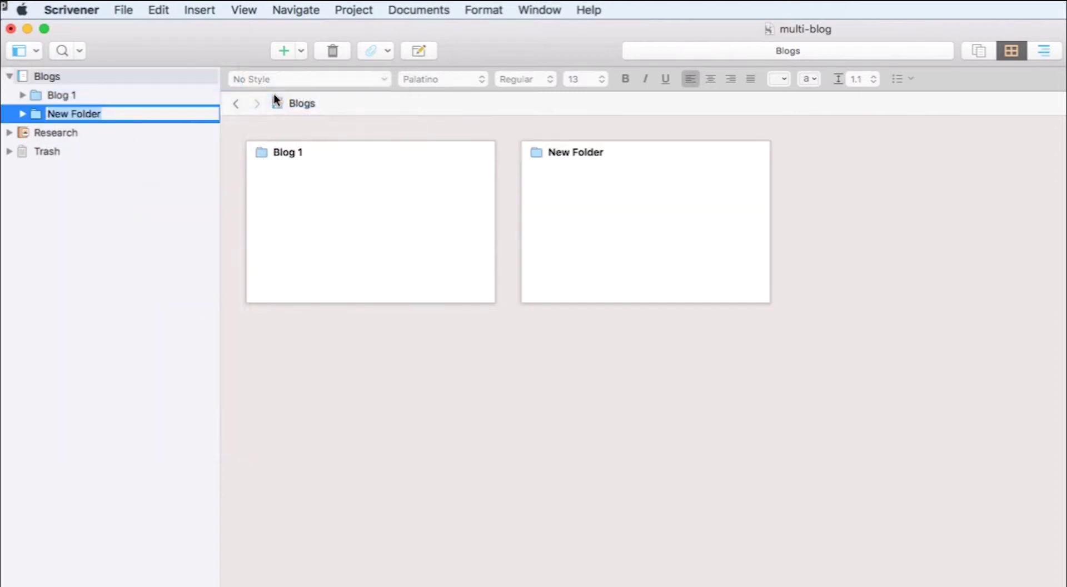
type("Blog")
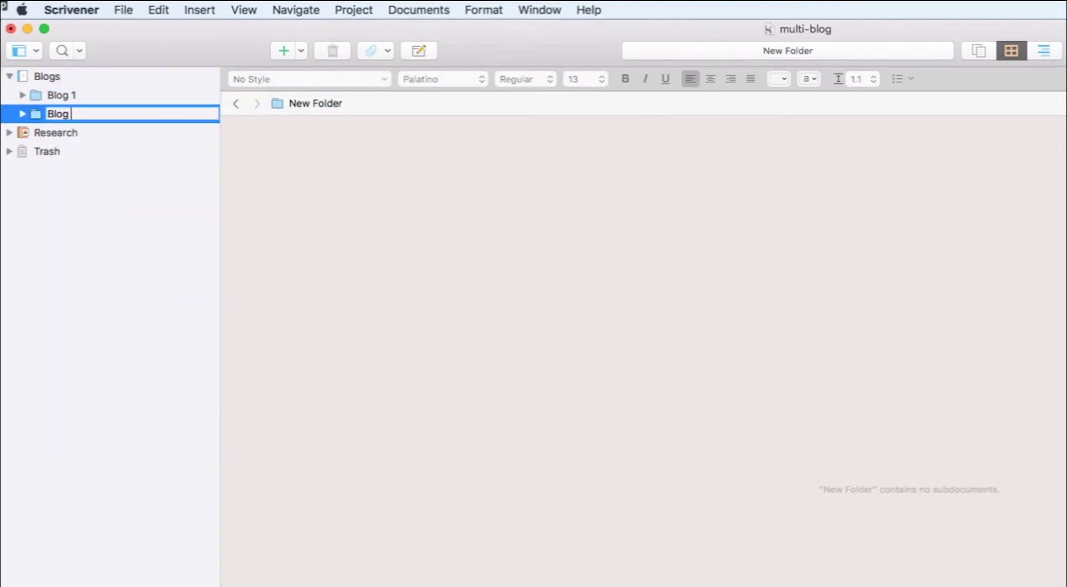
type(" 2")
key("Return")
right_click(40, 79)
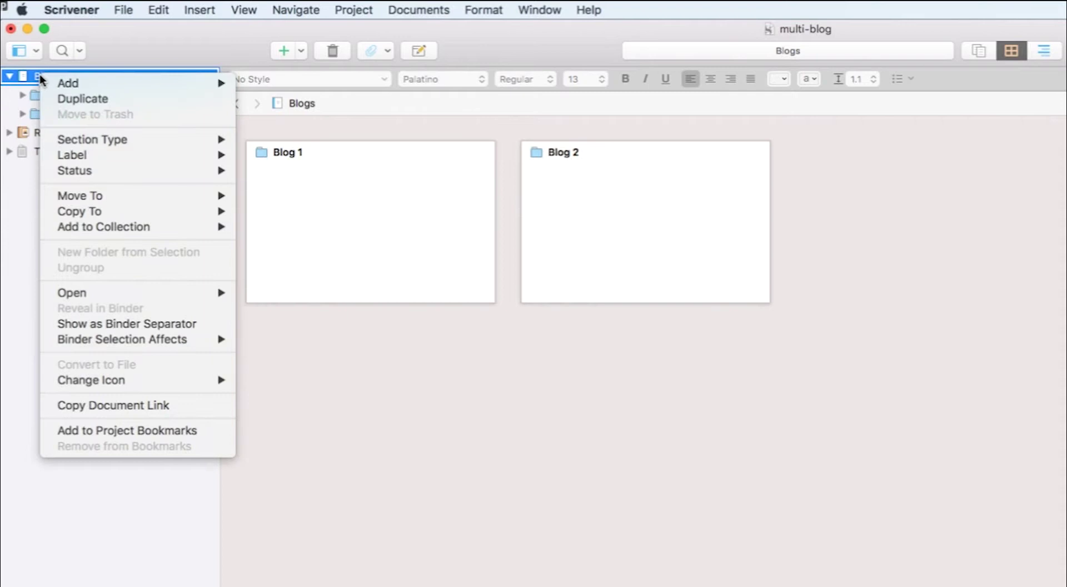
left_click(282, 102)
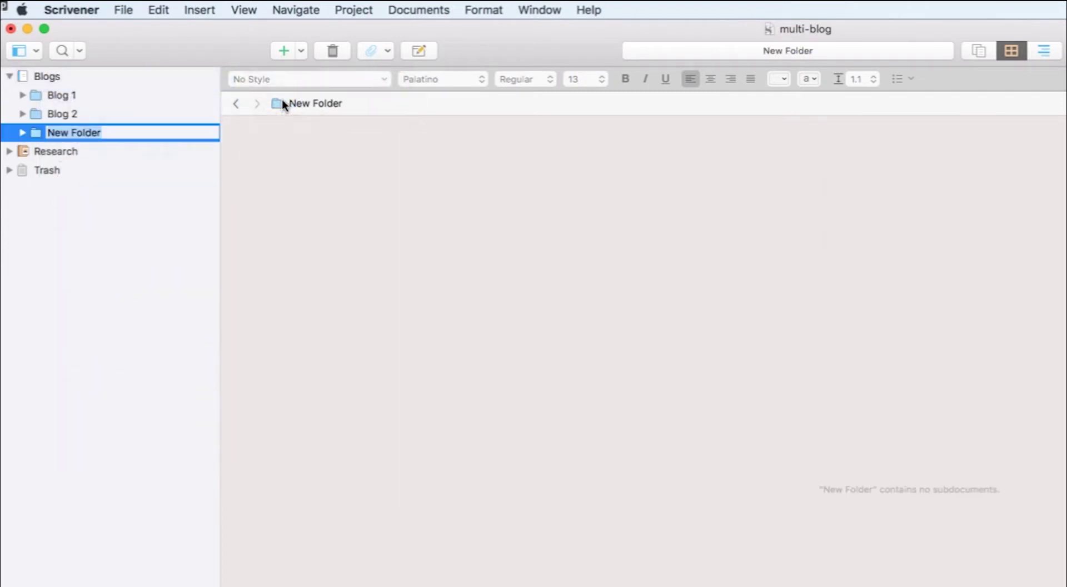
type("Blog 3")
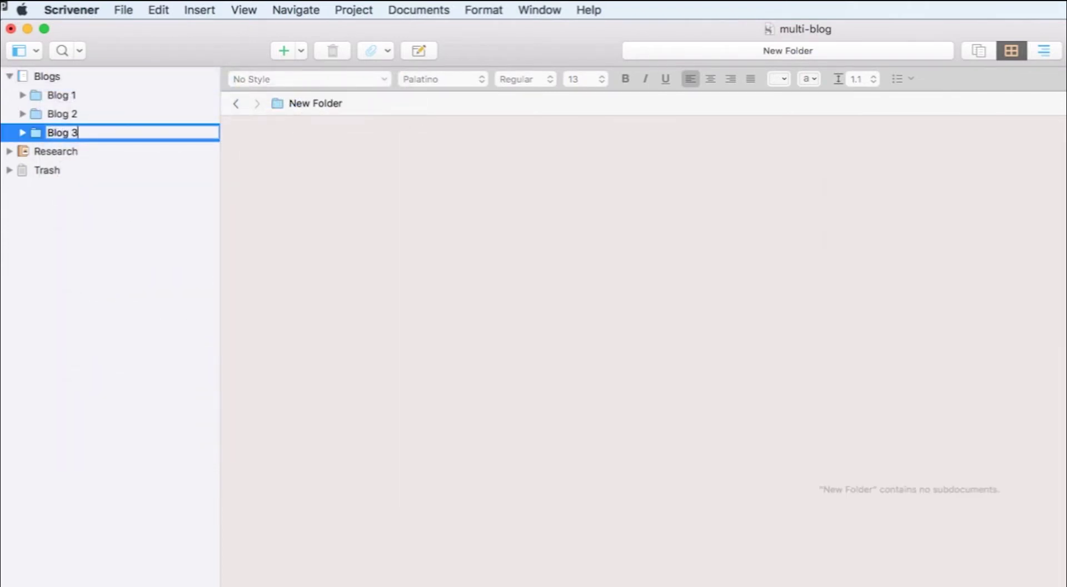
key("Return")
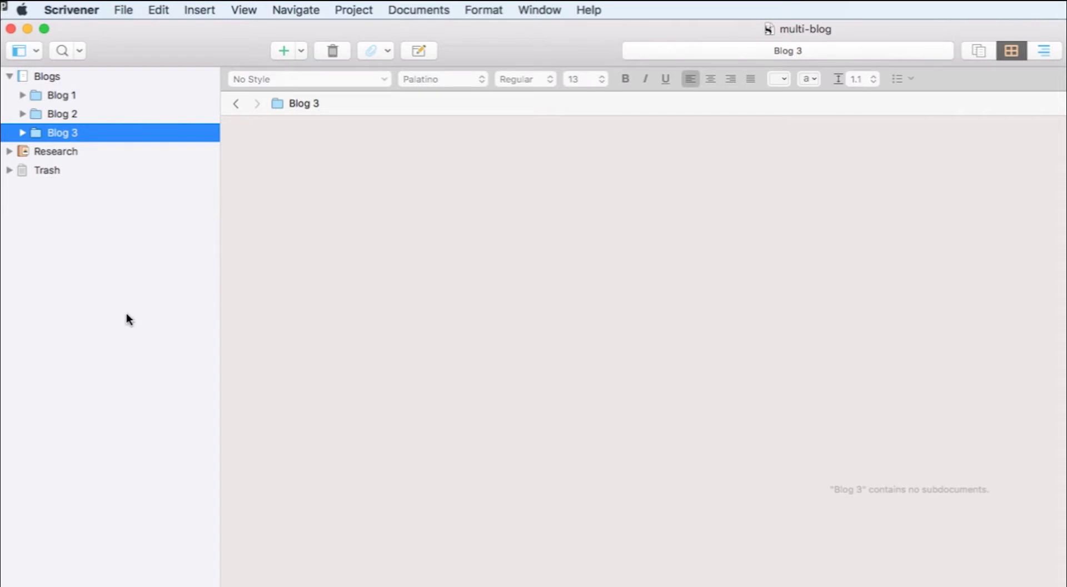
- Add documents 'Sample 1' and 'Sample 2' inside Blog 1
left_click(52, 99)
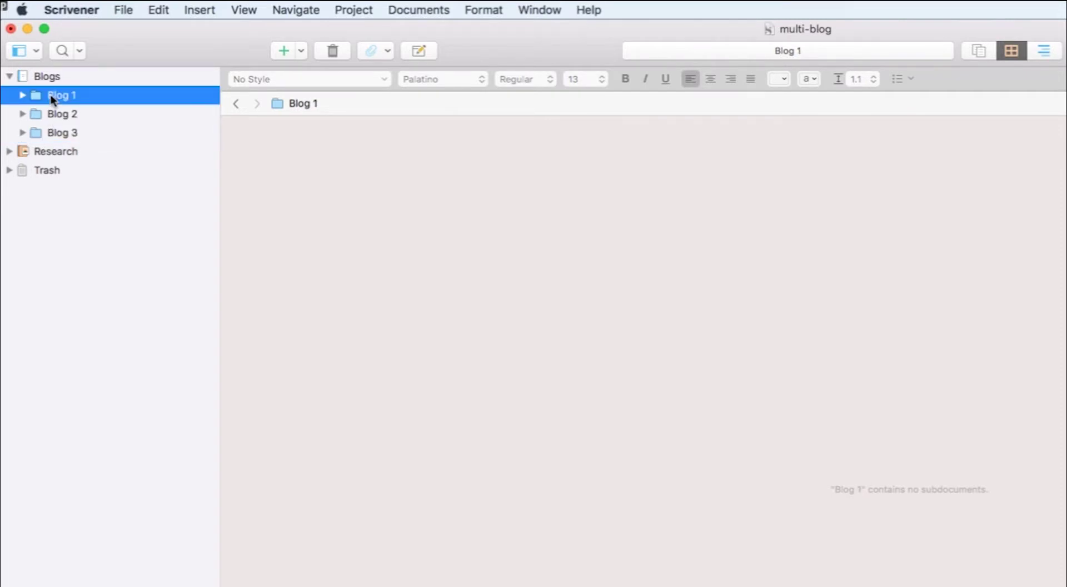
key("super+n")
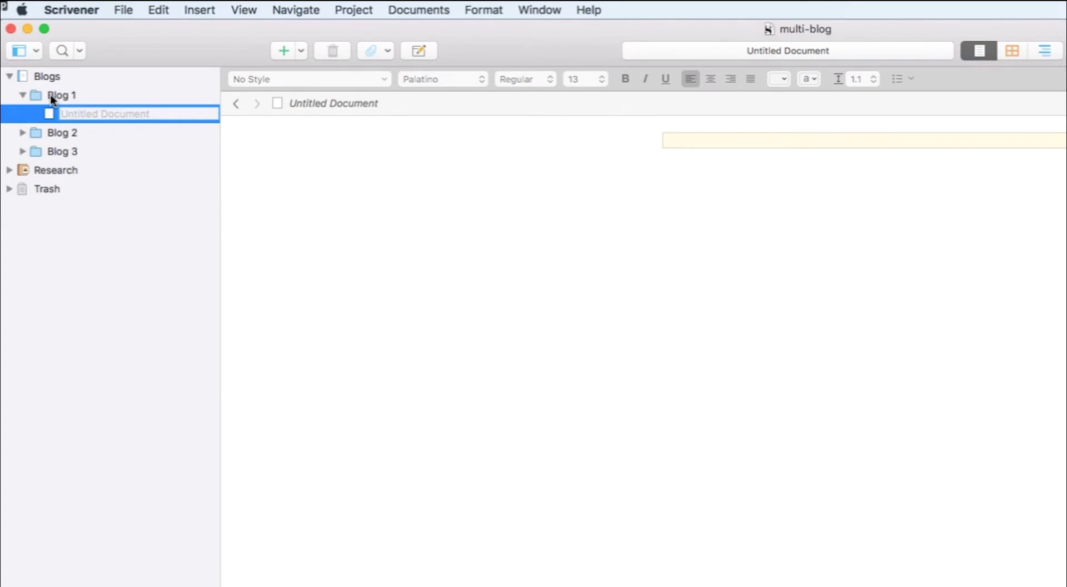
type("Sample 1")
key("Return")
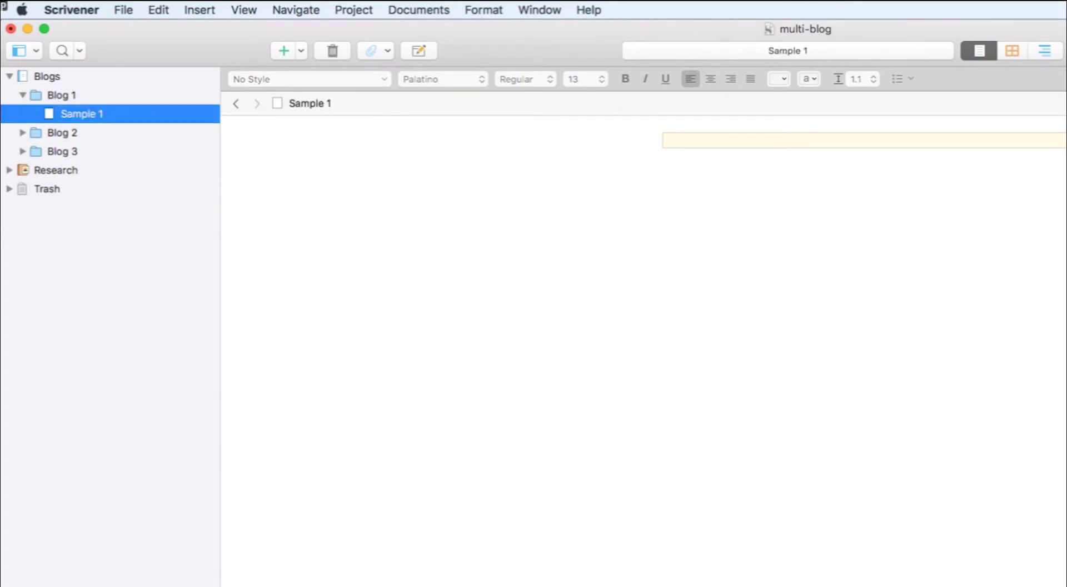
key("super+n")
type("Sabm")
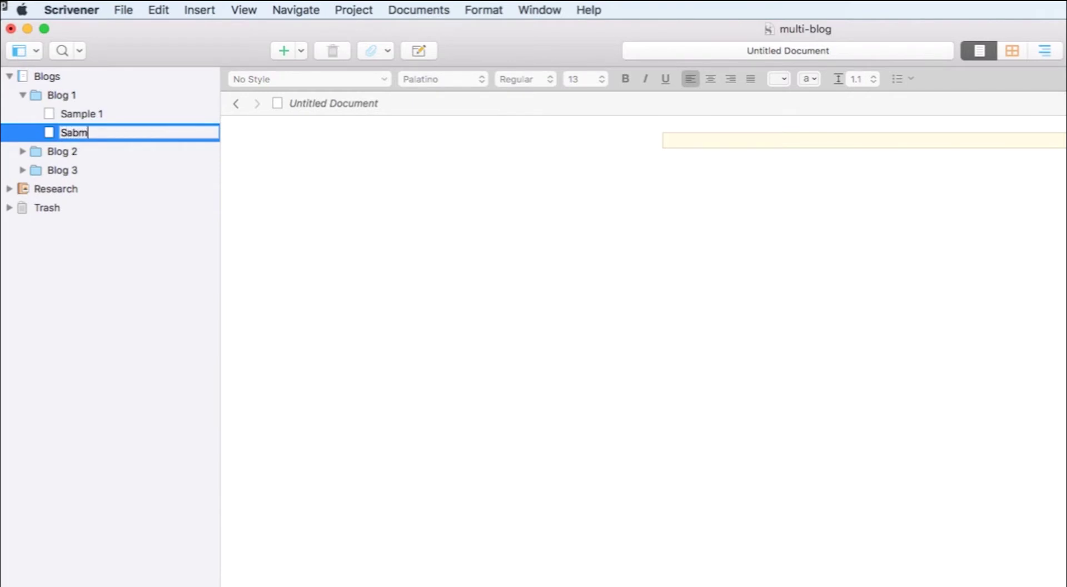
type("le 2")
key("Return")
- Add documents 'Sample 3' and 'Sample 4' inside Blog 2
key("Down")
key("super+n")
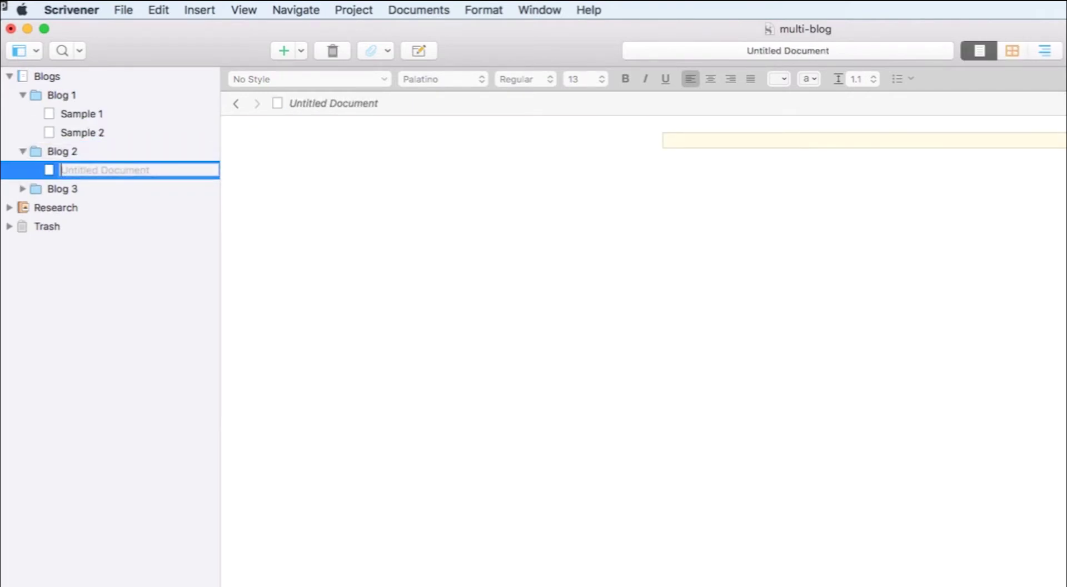
type("Samp")
key("BackSpace")
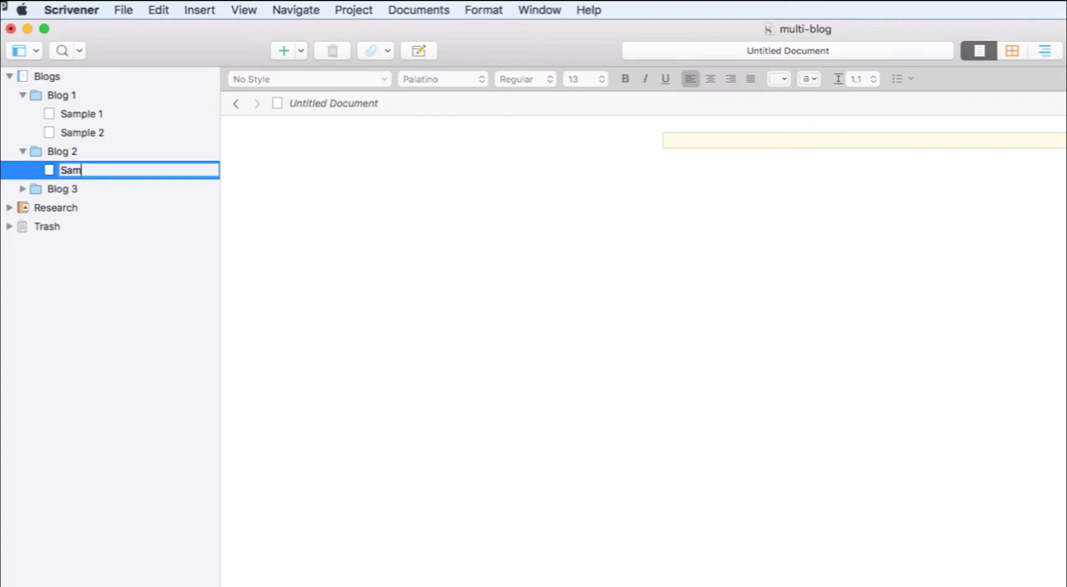
type("p[le 3")
key("Return")
key("super+n")
type("Sample")
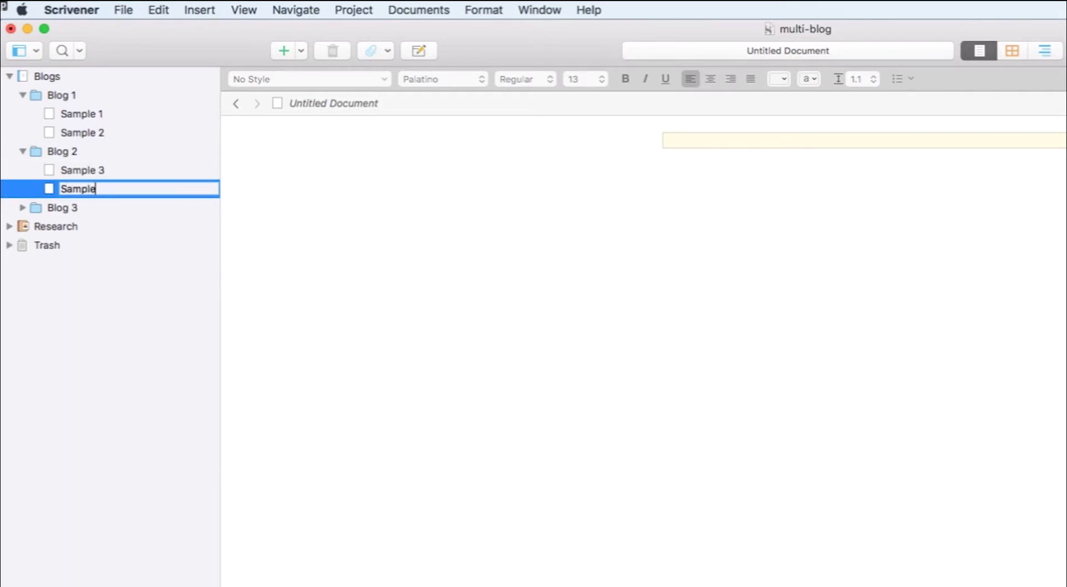
type(" 4")
key("Return")
- Add documents 'Sample 5' and 'Sample 6' inside Blog 3
key("Down")
key("Down")
key("Up")
key("super+n")
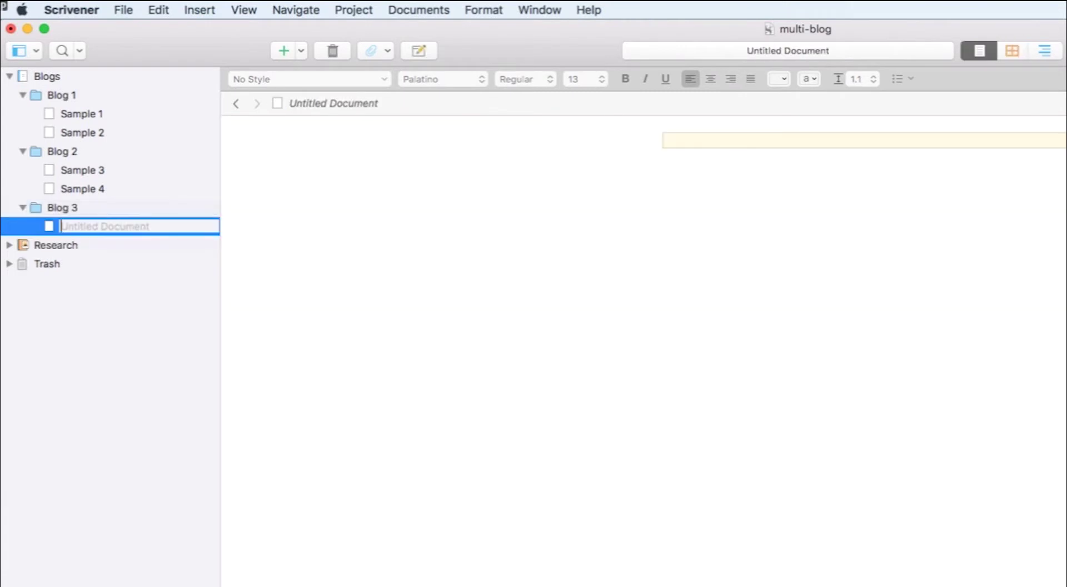
type("Sample")
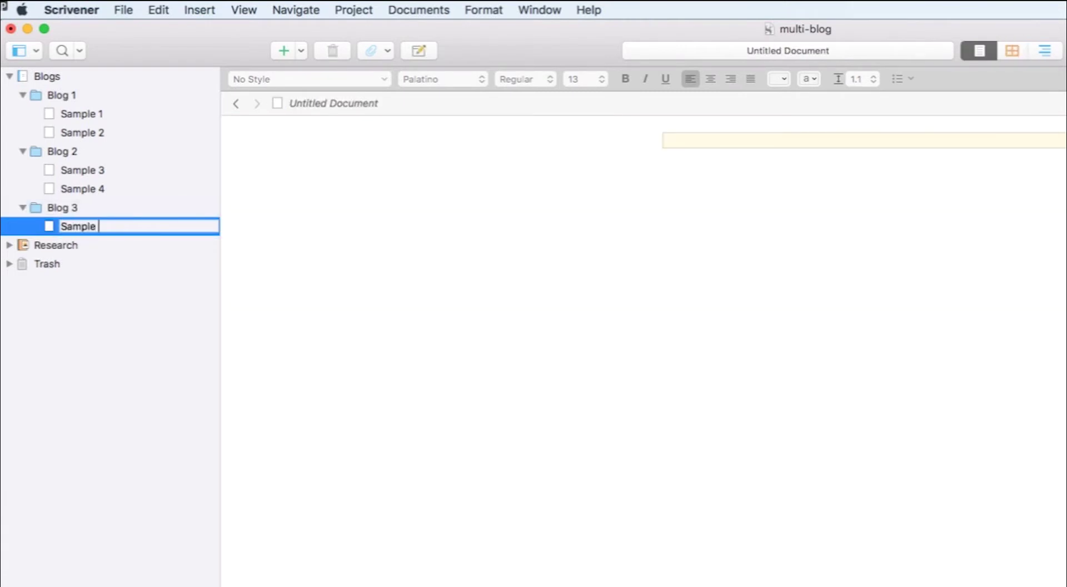
type(" 5")
key("Return")
key("super+n")
type("S")
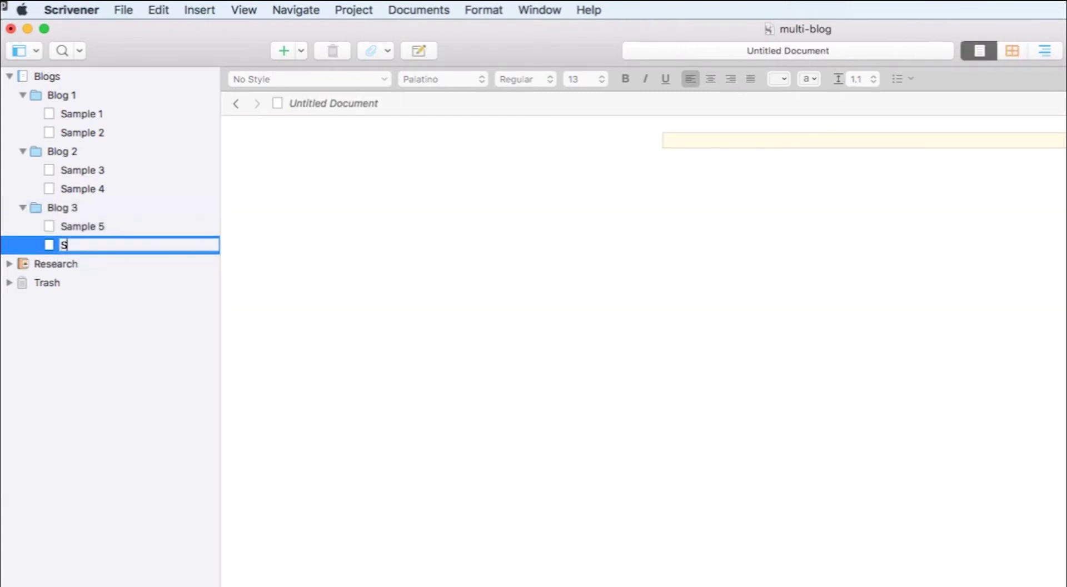
type("ample 6")
key("Return")
key("Up")
key("Up")
key("Up")
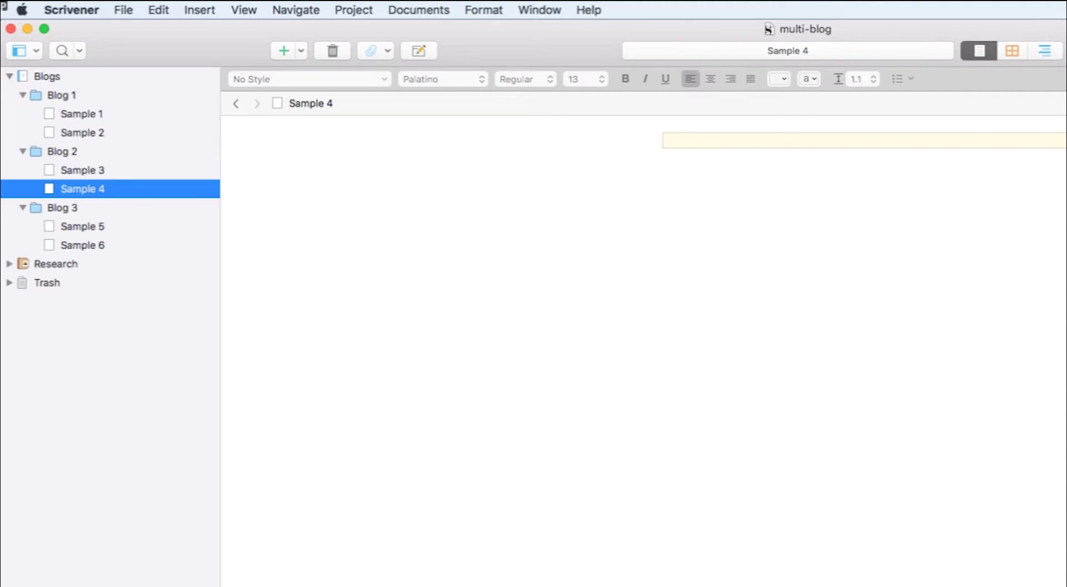
- Move up the binder from Sample 4 to show Sample 1 in the editor
key("Up")
key("Up")
key("Up")
key("Up")
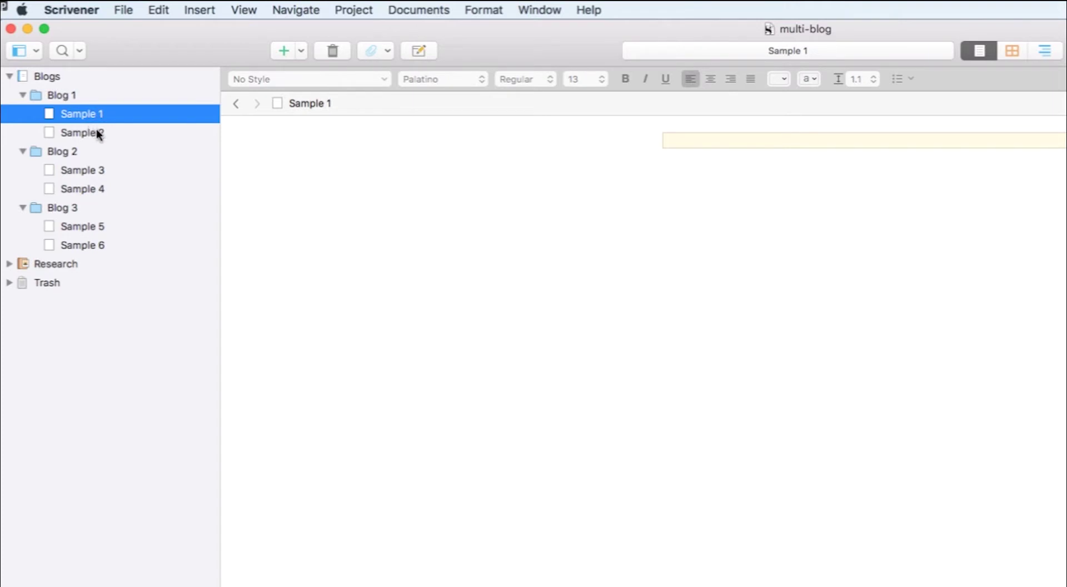
- Show Sample 1's context menu with its Status choices, To Do through Done
right_click(94, 118)
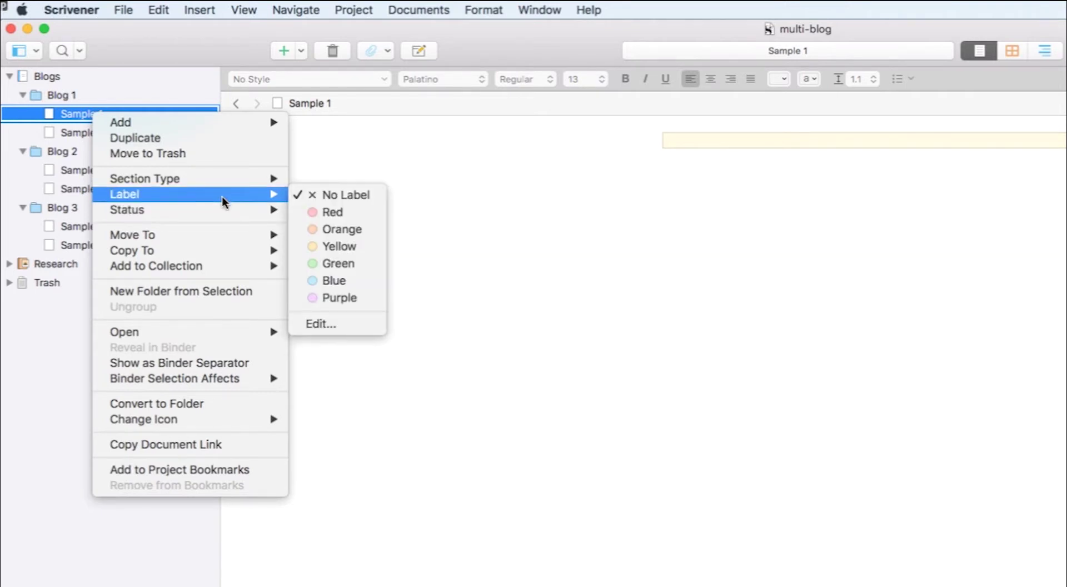
mouse_move(126, 209)
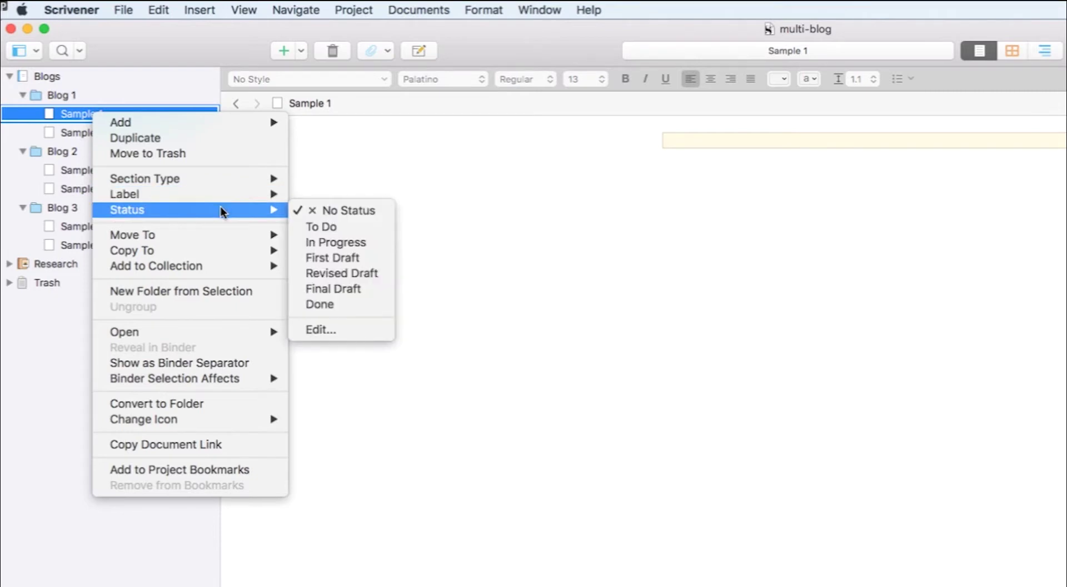
- Delete all default statuses and retitle the status list to 'Schedule'
left_click(314, 331)
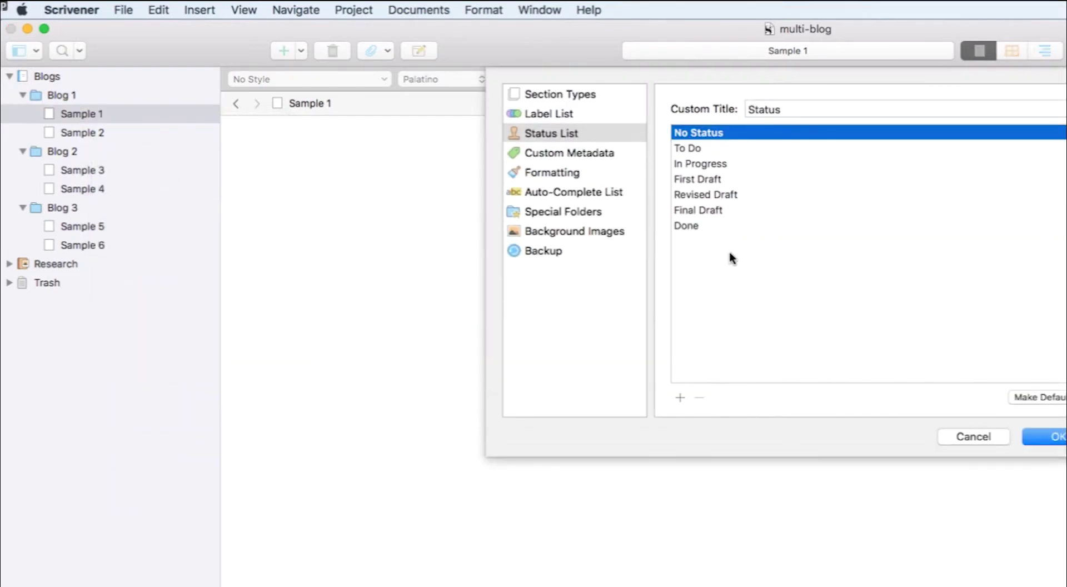
left_click(698, 227)
left_click(693, 149, "shift")
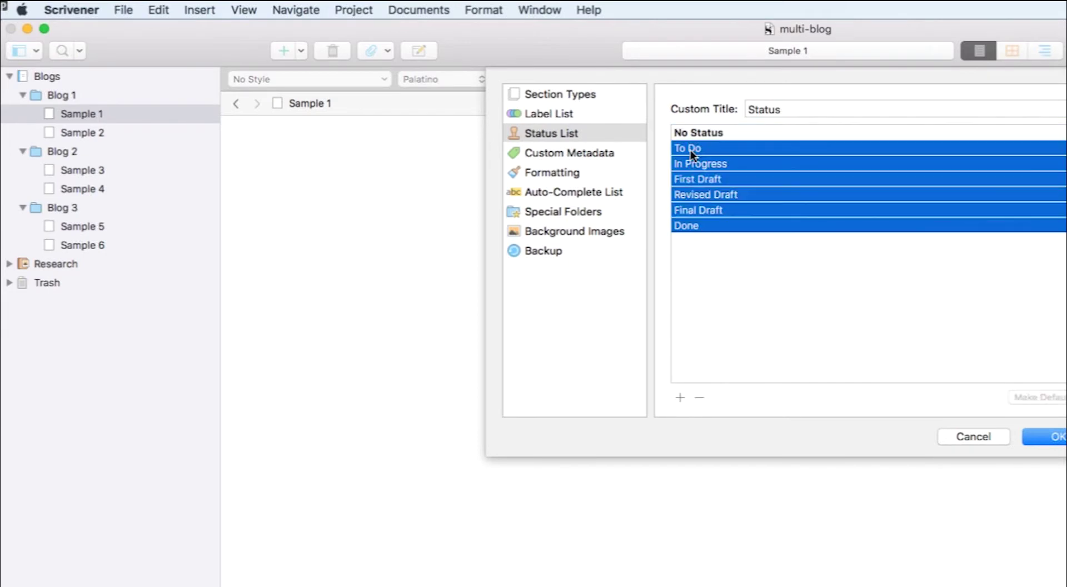
left_click(699, 398)
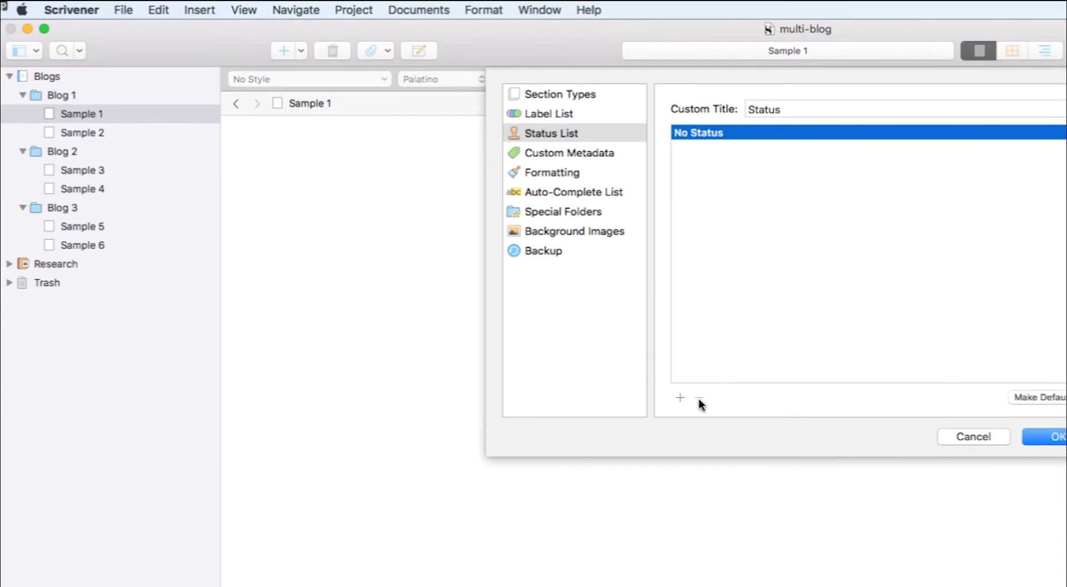
left_click(793, 106)
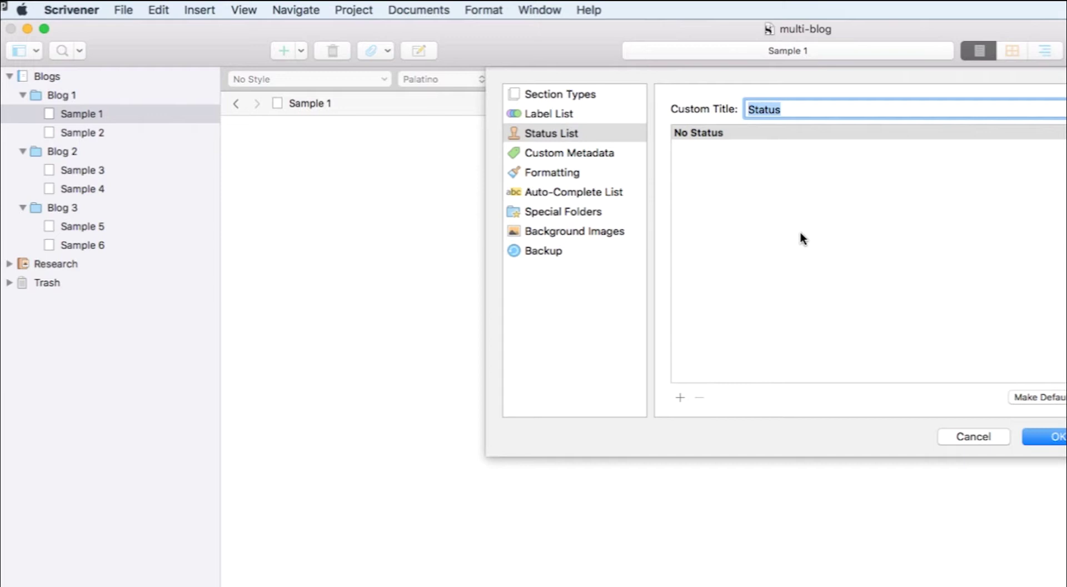
type("Sc")
type("hedule")
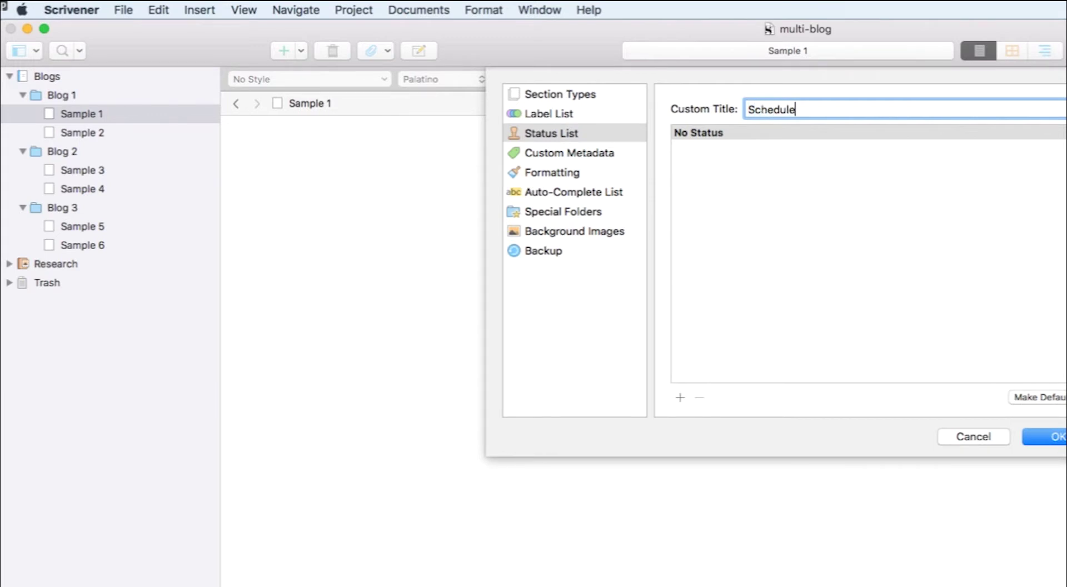
left_click(731, 361)
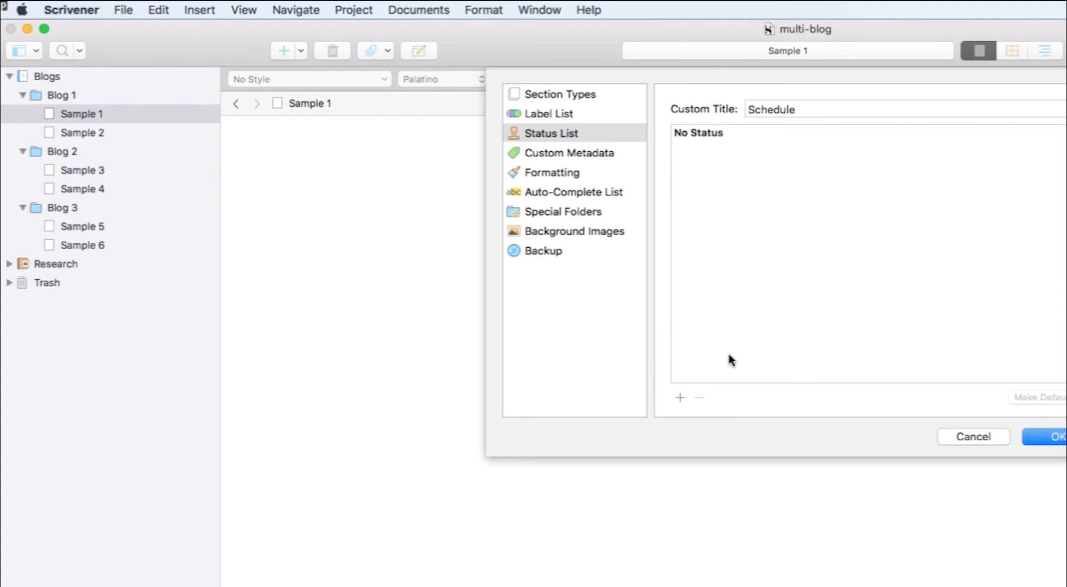
- Add month entries to Schedule, starting with Jan and Feb, and save the settings
left_click(681, 397)
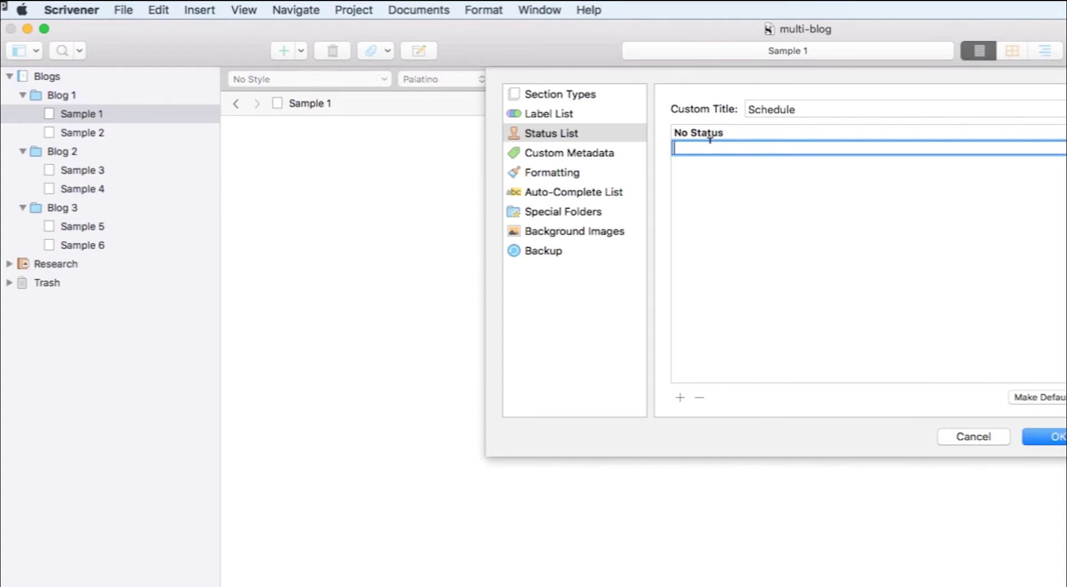
type("Jan")
key("Return")
left_click(680, 398)
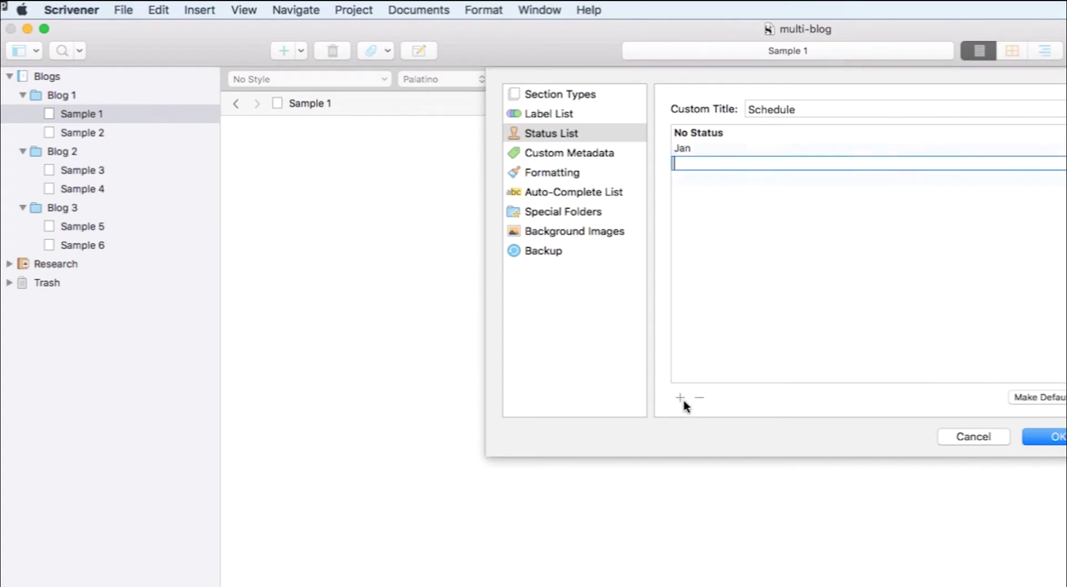
type("Feb")
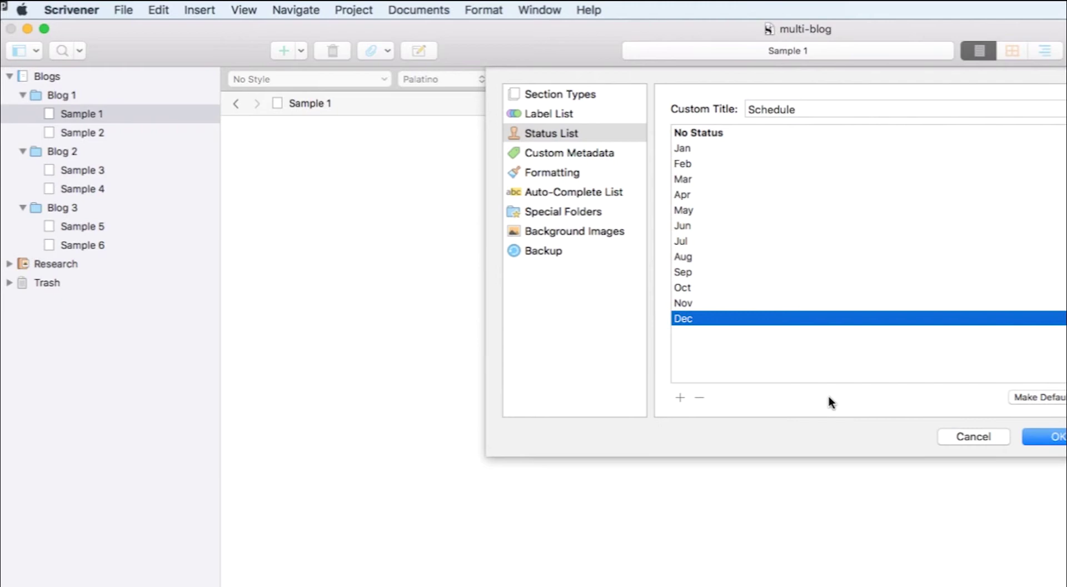
left_click(1047, 436)
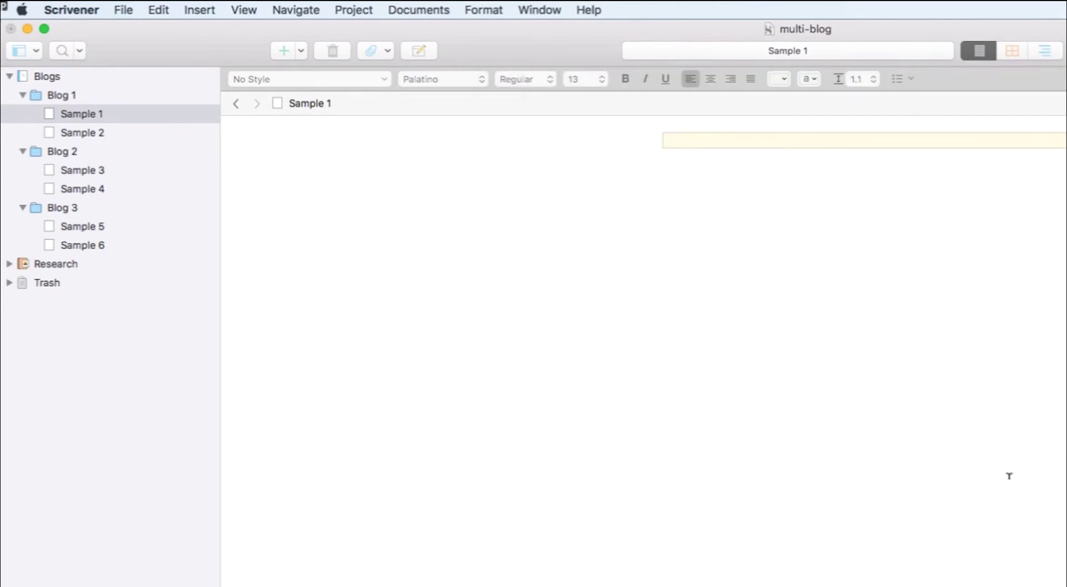
- Delete all six colour labels and retitle the label list to 'Status'
right_click(116, 114)
mouse_move(150, 196)
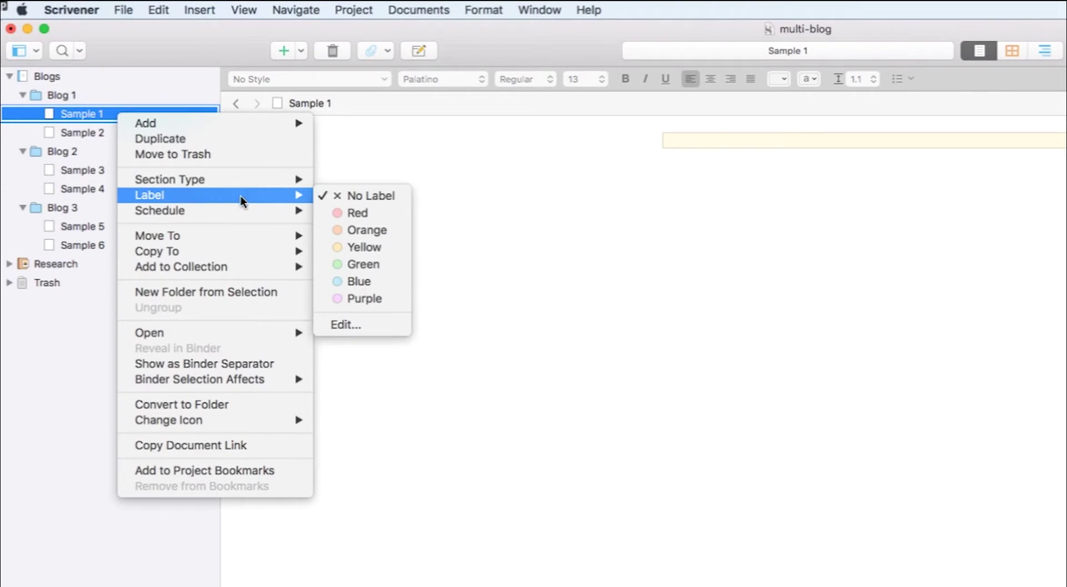
left_click(389, 326)
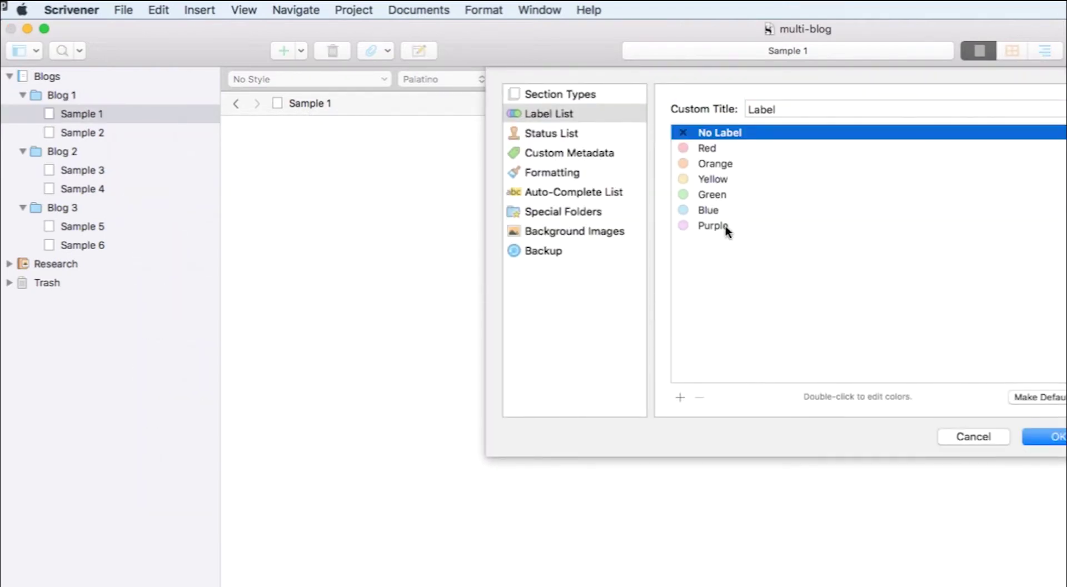
left_click(722, 226)
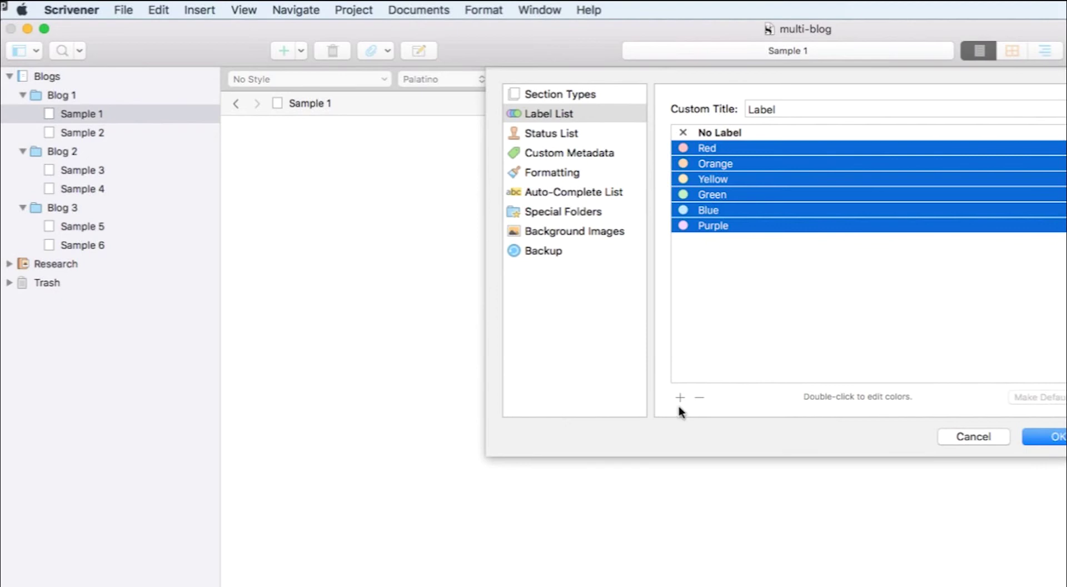
left_click(697, 398)
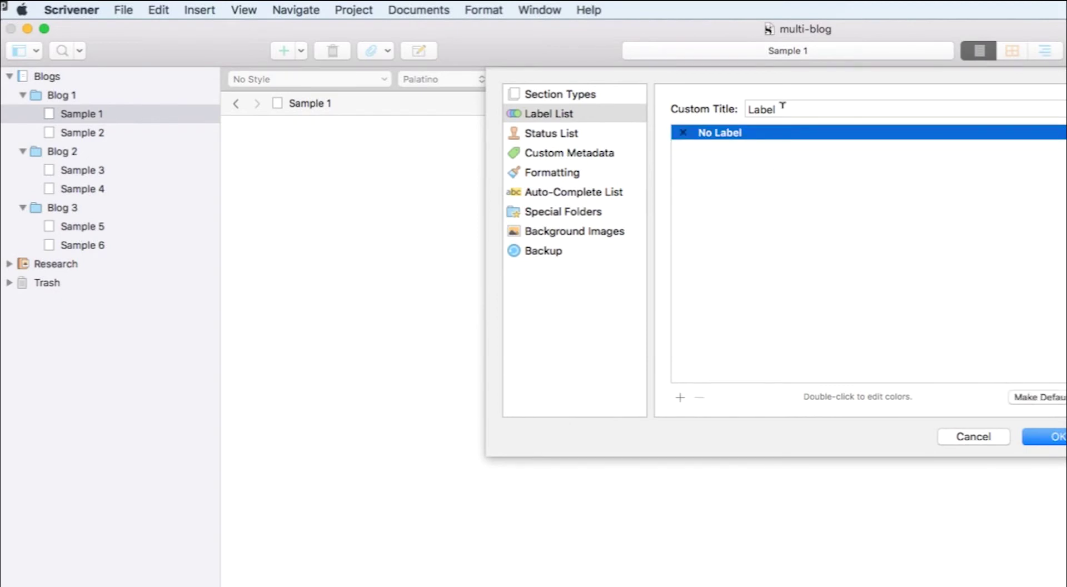
double_click(748, 109)
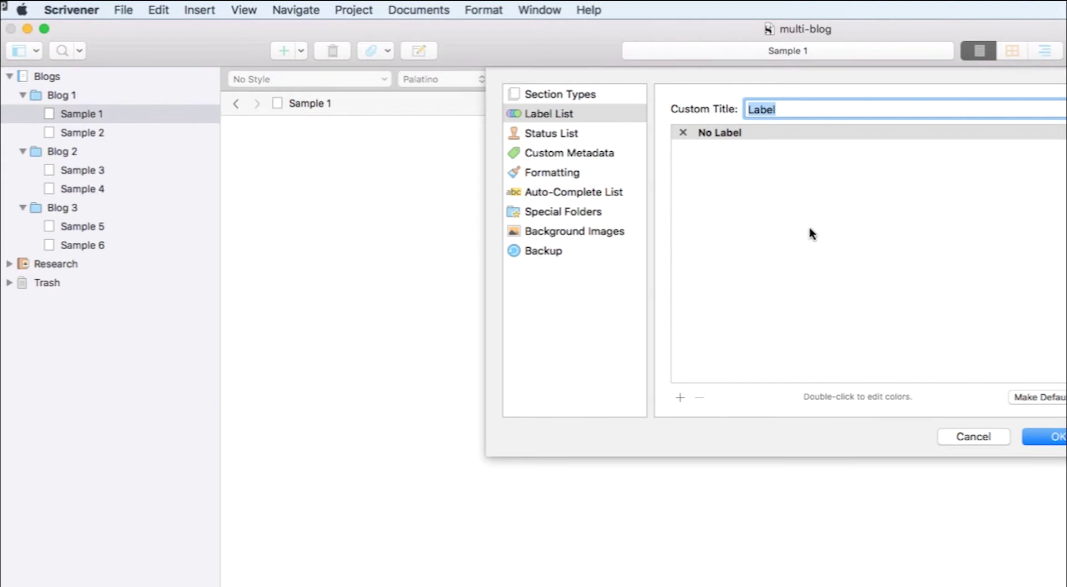
type("Staus")
key("BackSpace")
key("BackSpace")
type("tus")
- Add statuses Idea, Draft, Edit, Done and Published, then save the settings
left_click(679, 397)
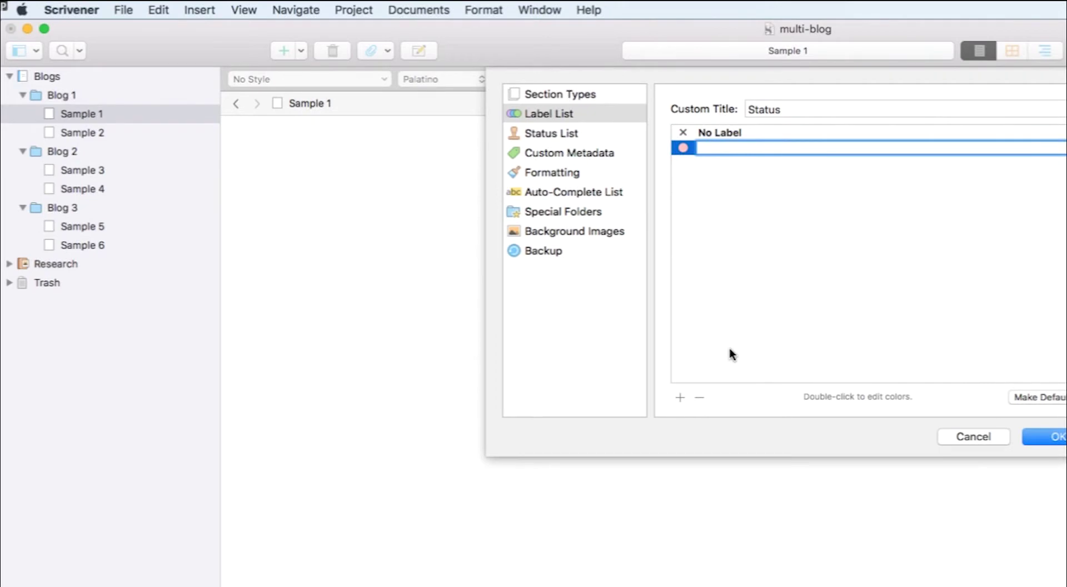
type("Idea")
left_click(680, 397)
type("Dra")
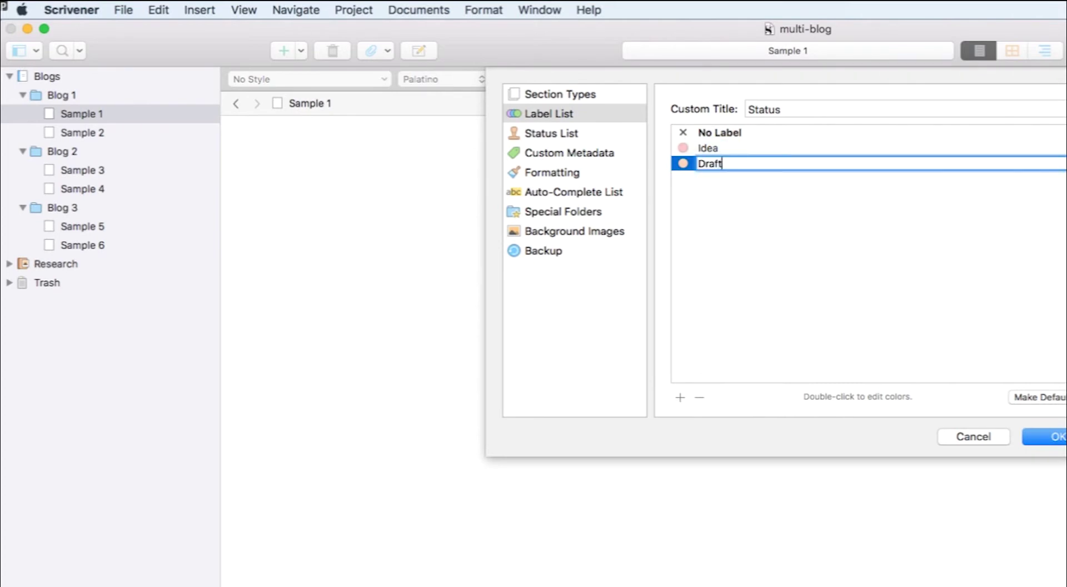
left_click(680, 397)
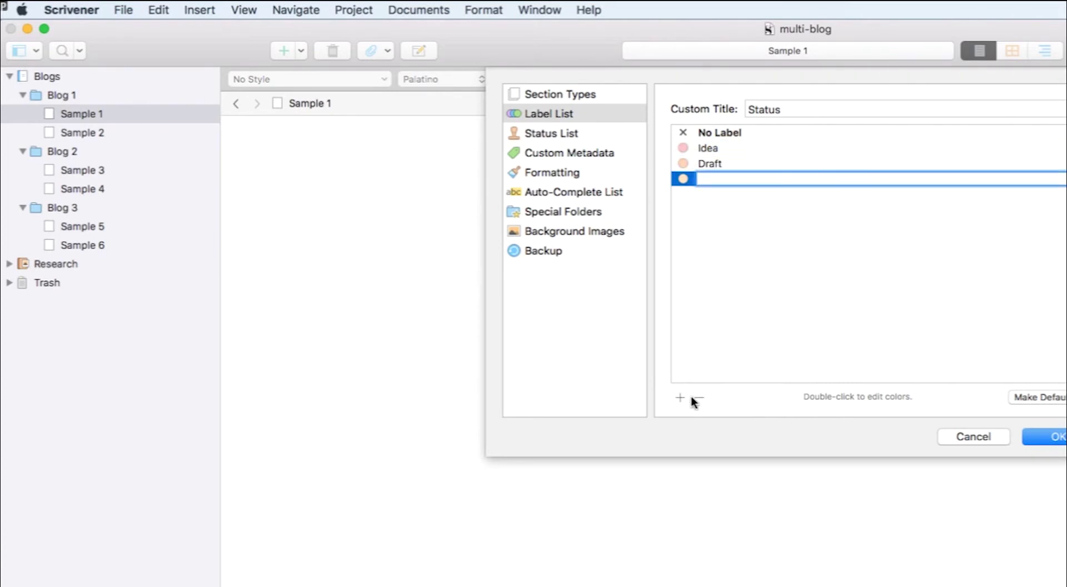
type("Edit")
left_click(682, 398)
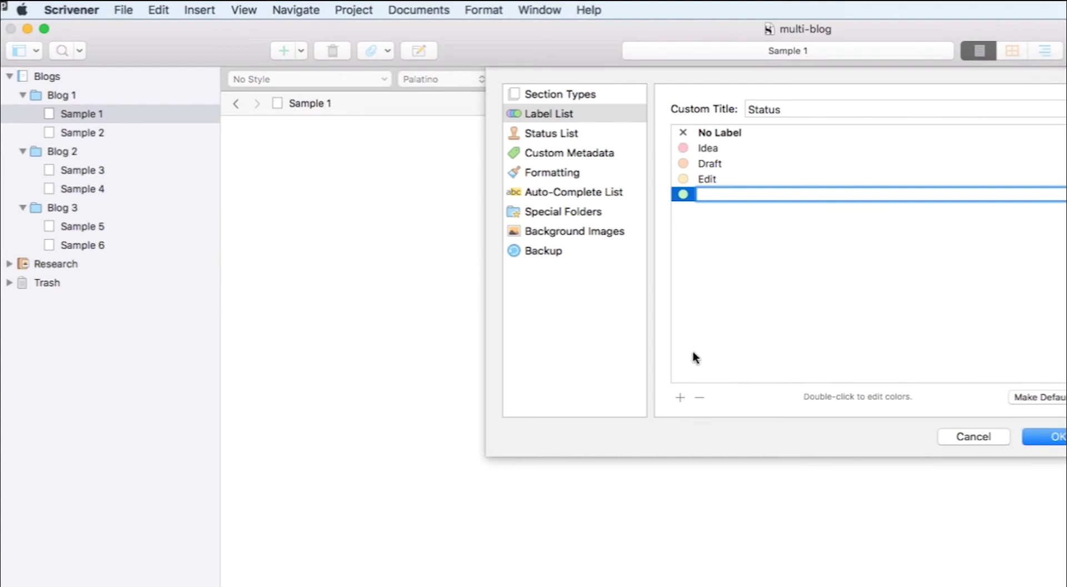
type("Done")
left_click(679, 397)
type("Pub")
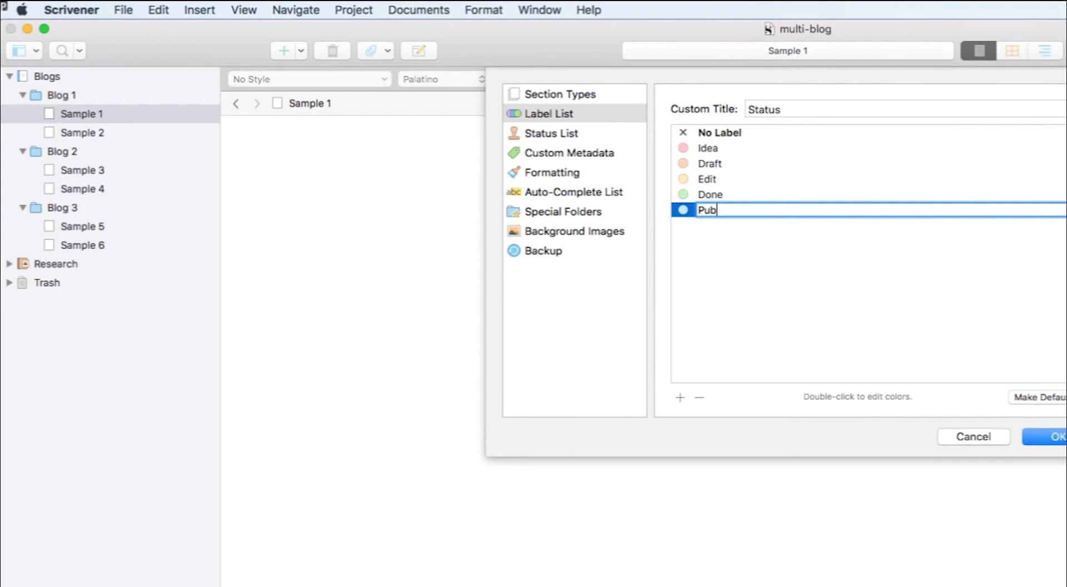
type("lished")
left_click(789, 261)
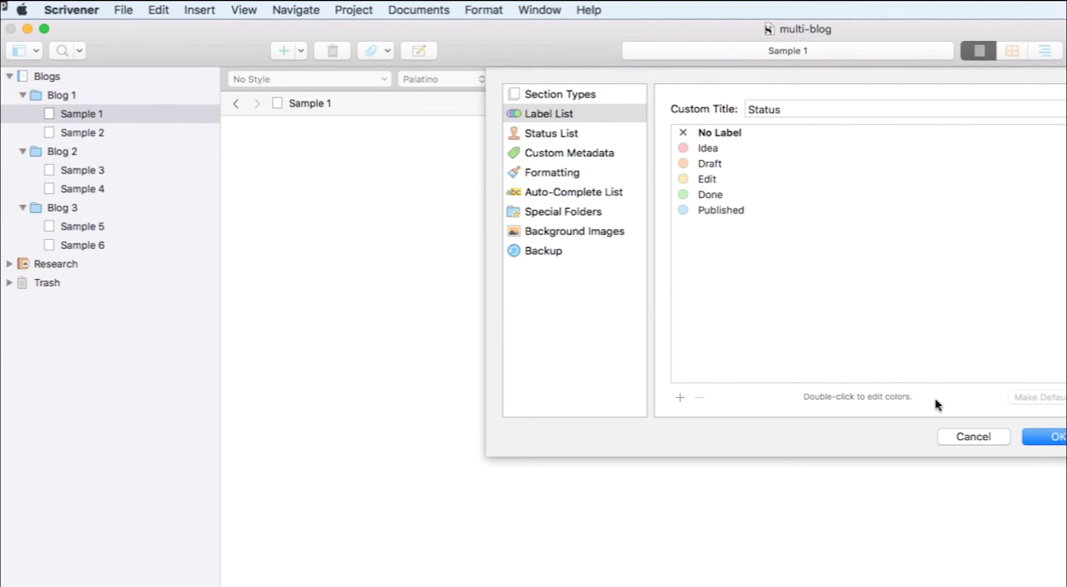
left_click(1053, 440)
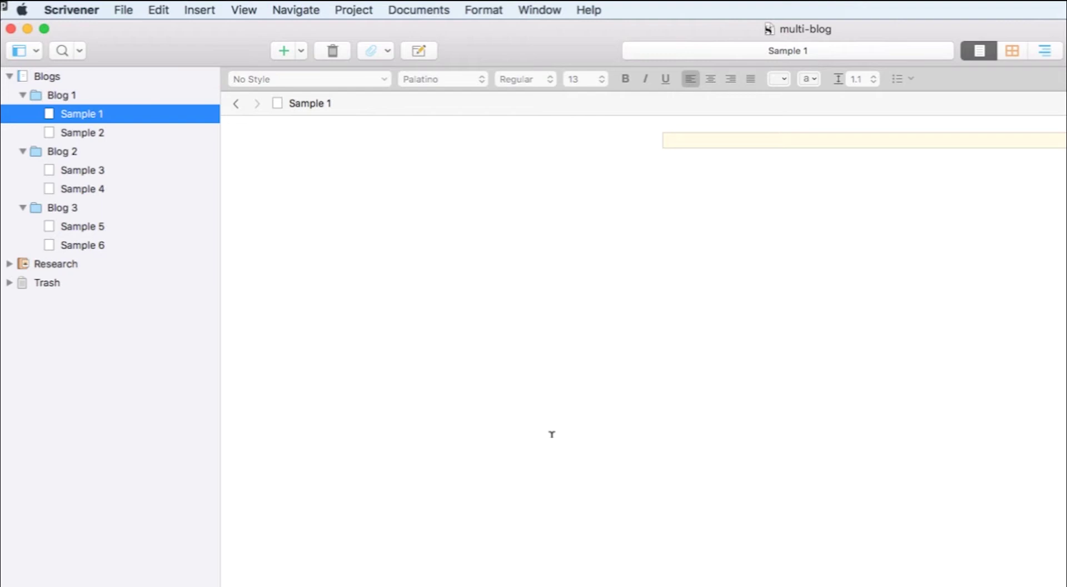
- Set Sample 1 to Idea scheduled Apr, and Sample 2 to Draft scheduled May
right_click(79, 118)
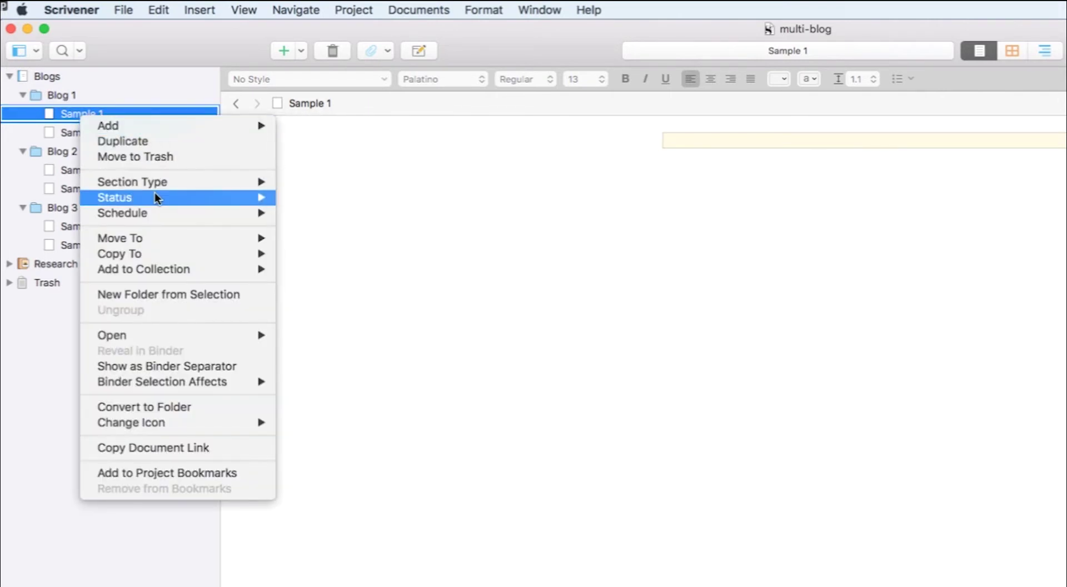
mouse_move(114, 198)
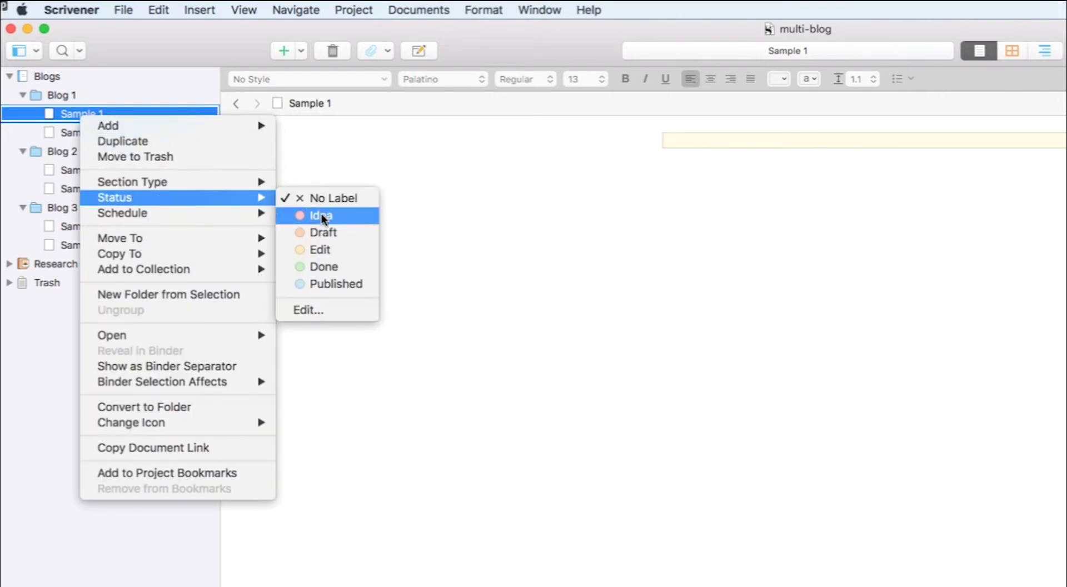
left_click(322, 216)
right_click(119, 116)
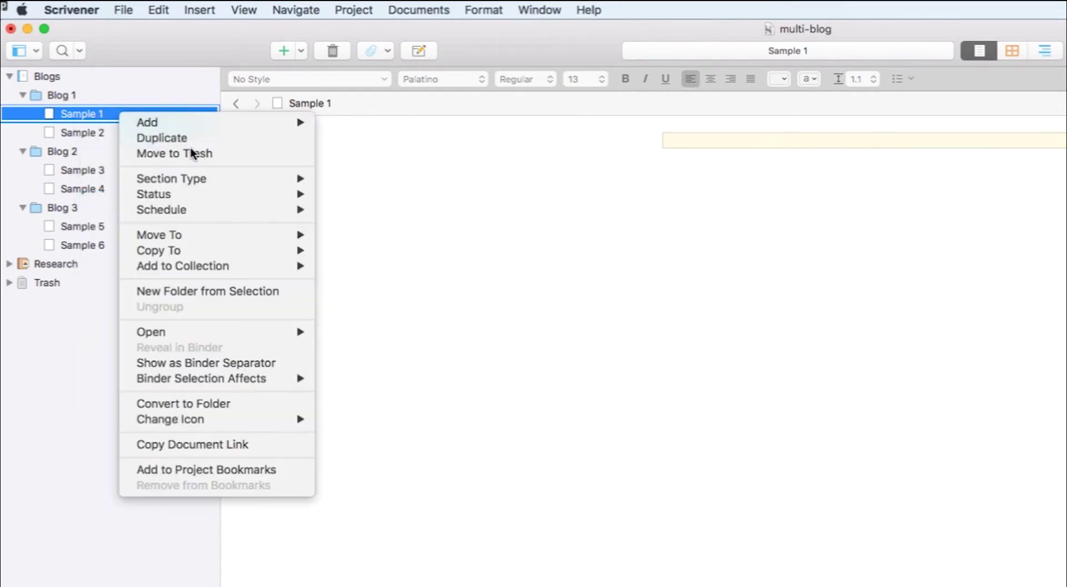
mouse_move(162, 208)
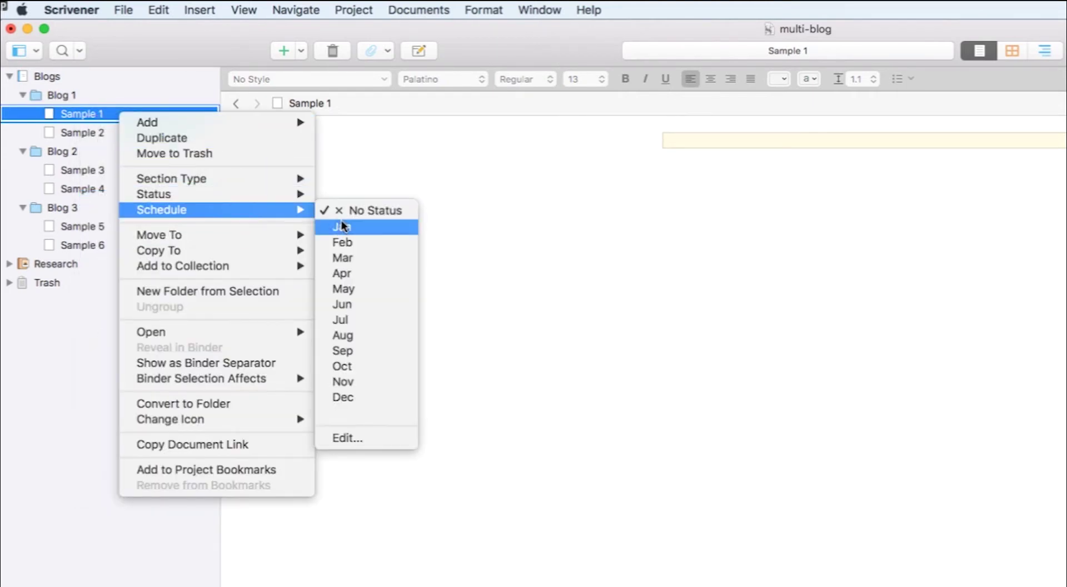
left_click(350, 274)
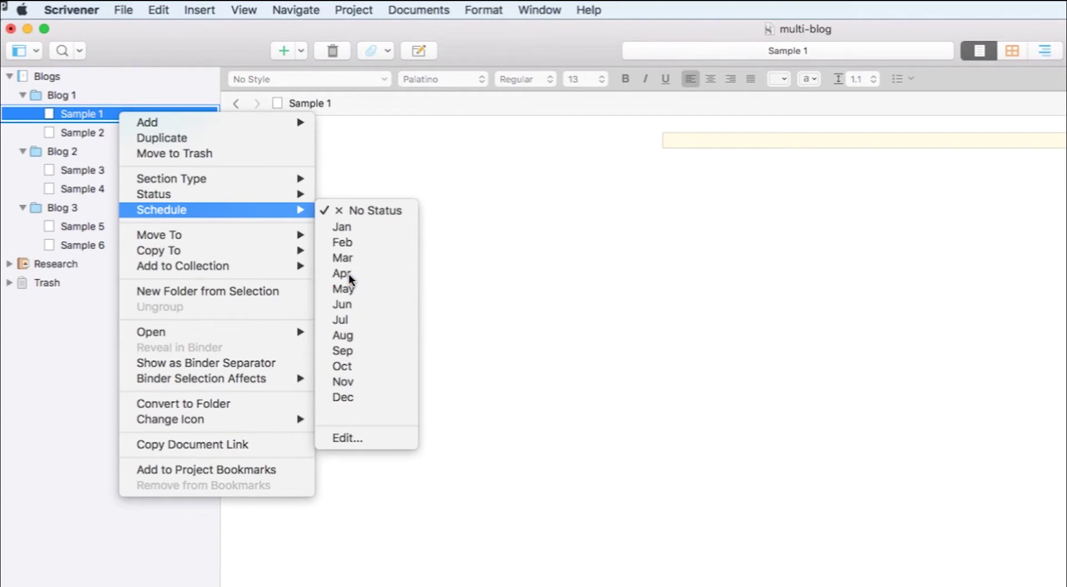
left_click(74, 133)
right_click(74, 135)
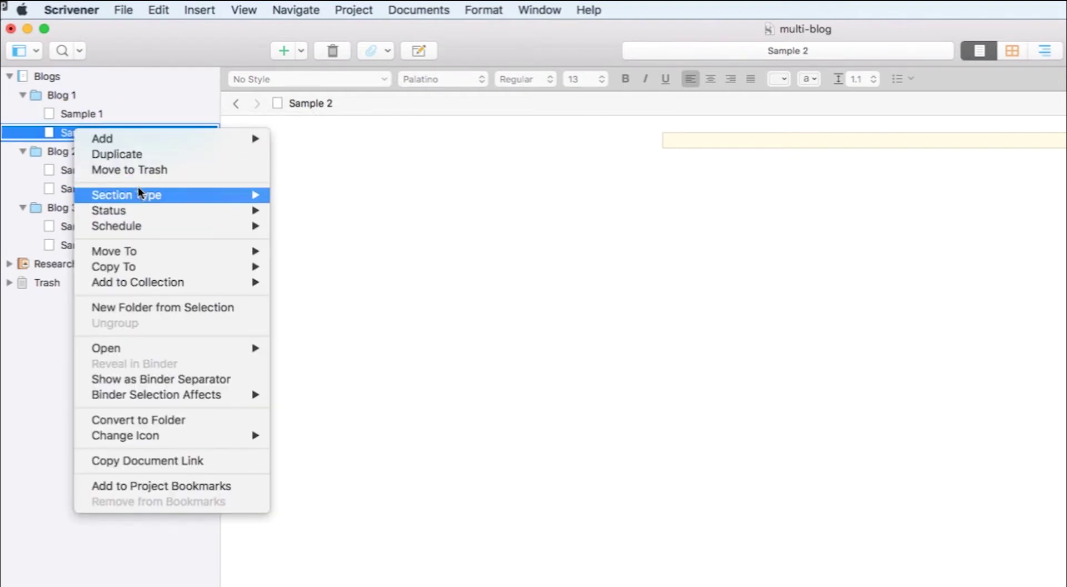
mouse_move(171, 210)
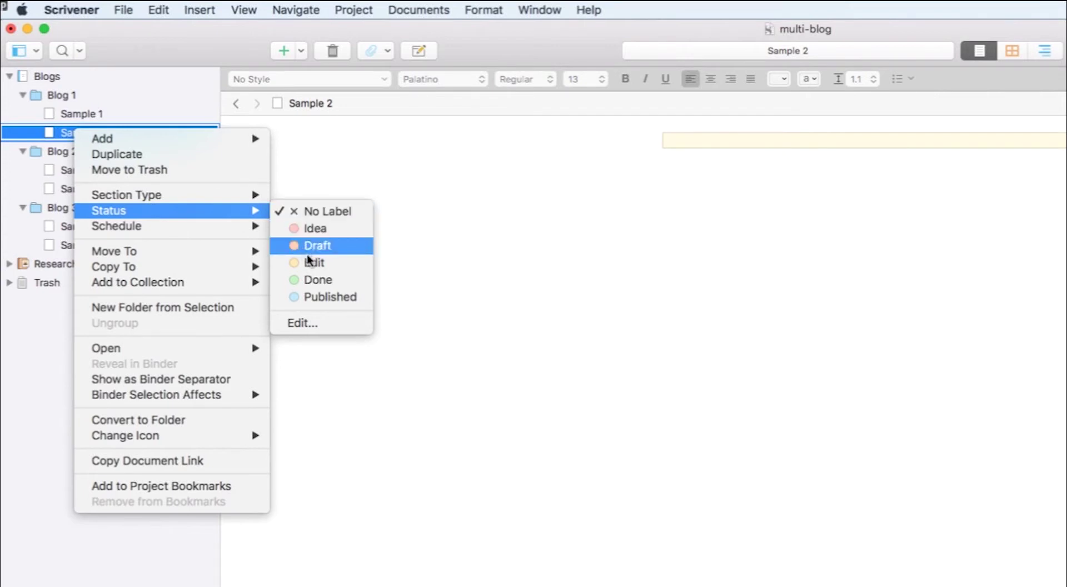
left_click(325, 245)
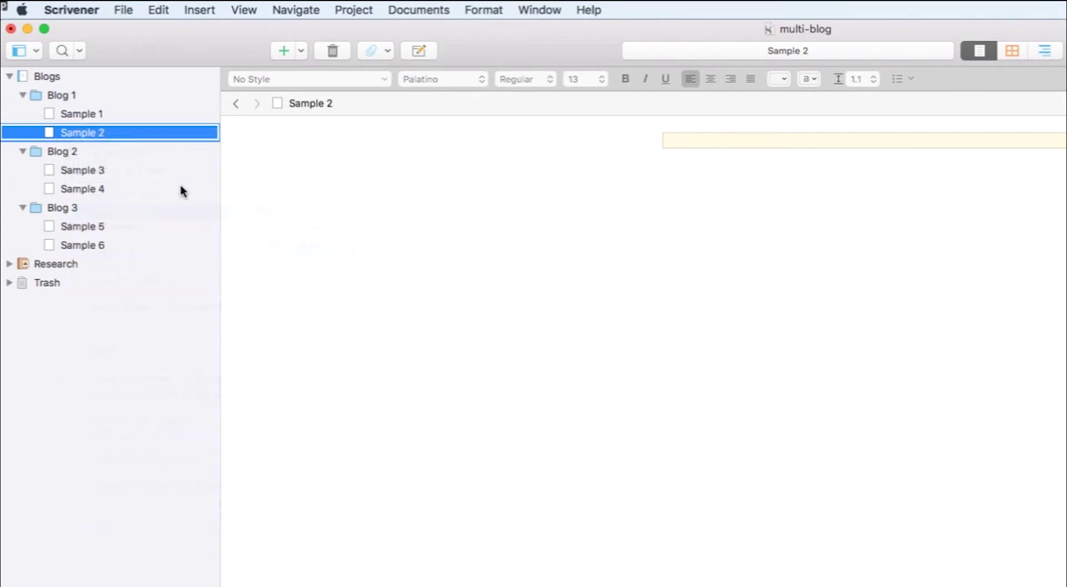
right_click(140, 135)
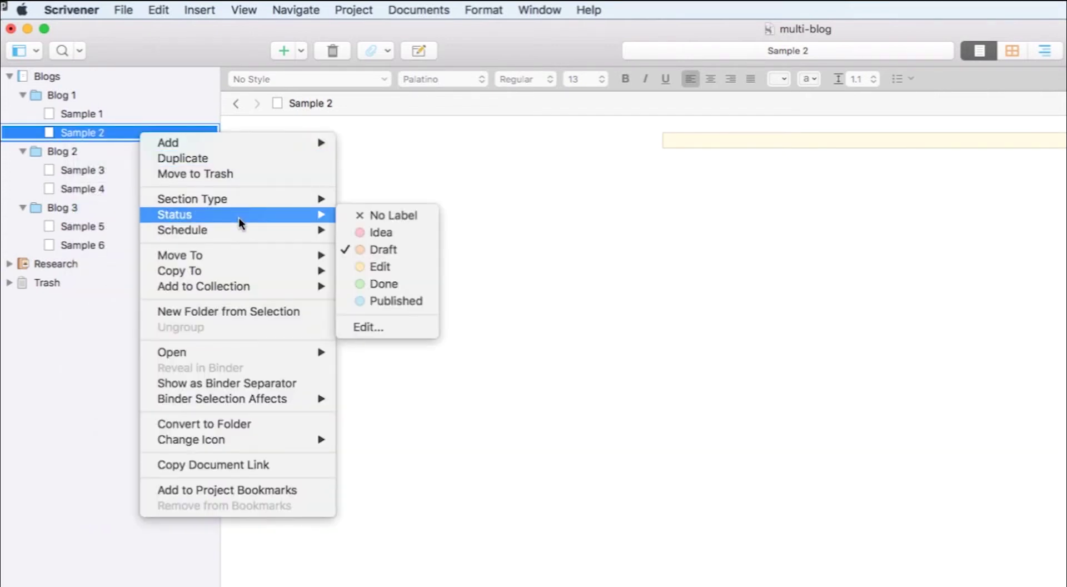
mouse_move(182, 231)
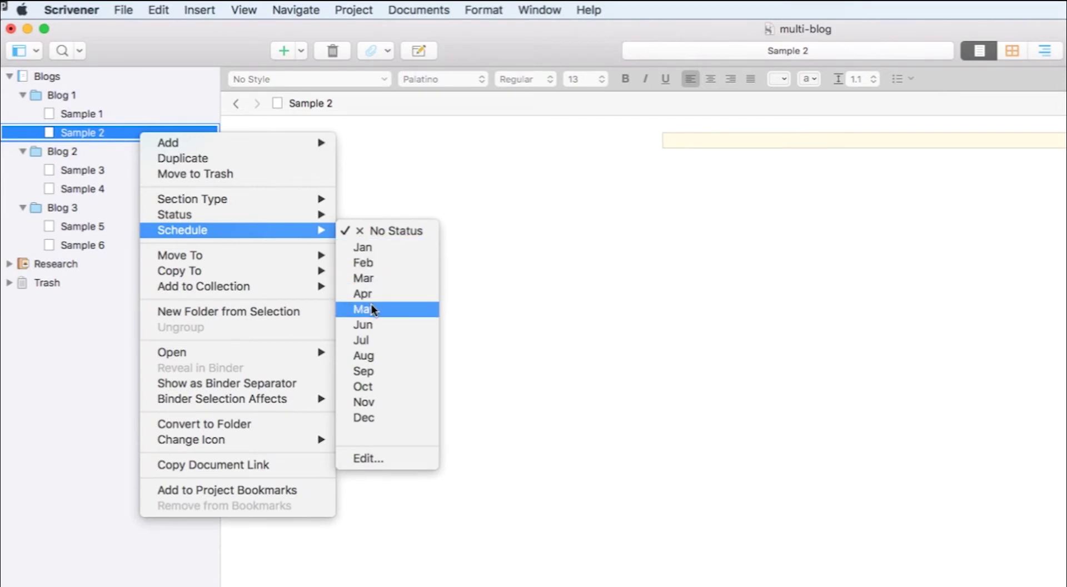
left_click(372, 310)
- Schedule Samples 3 and 4 for Apr, with statuses Done and Edit respectively
left_click(61, 170)
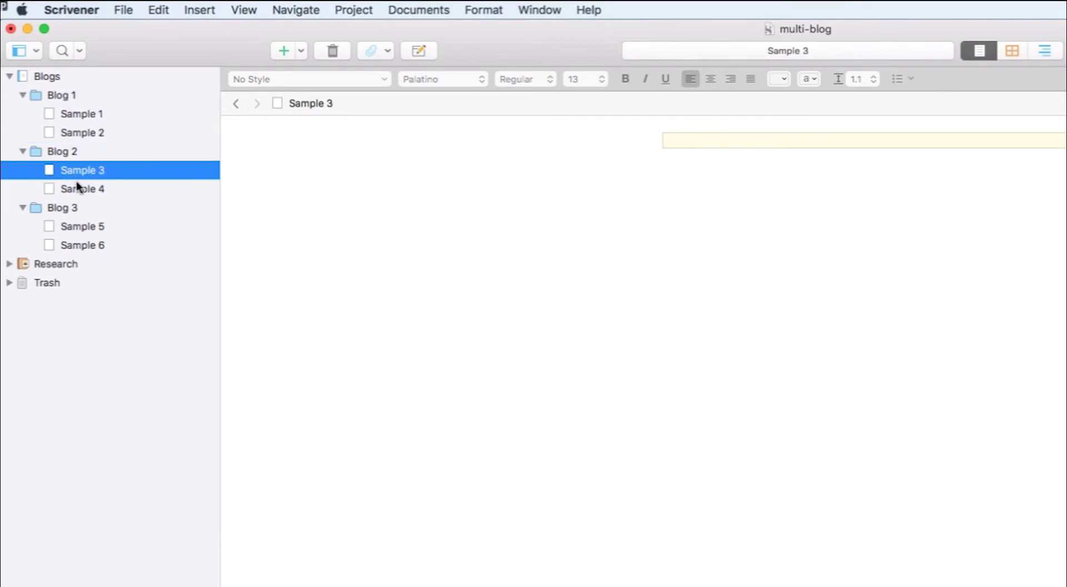
left_click(79, 187, "shift")
right_click(97, 177)
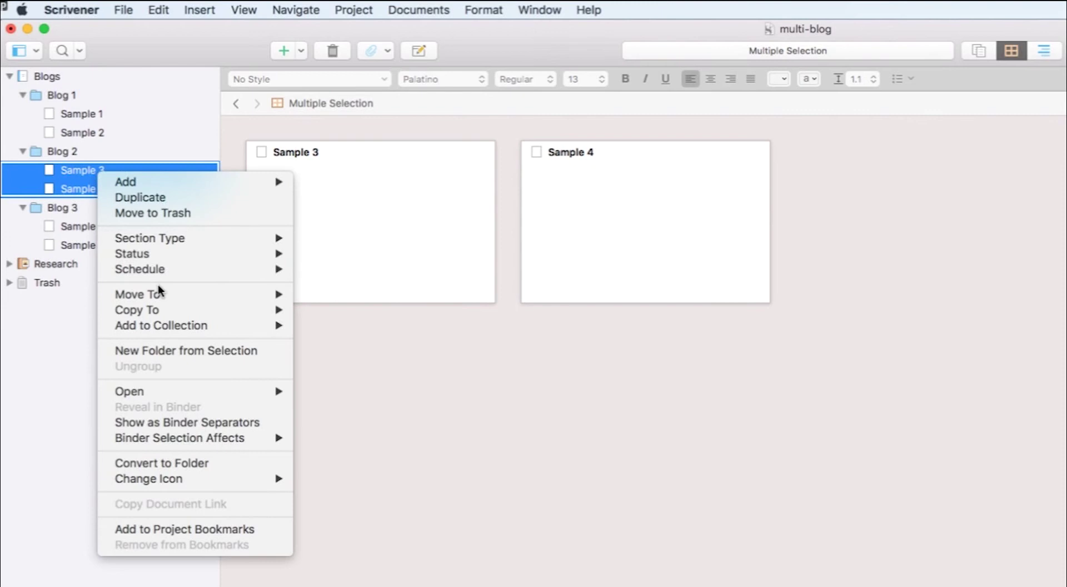
mouse_move(192, 269)
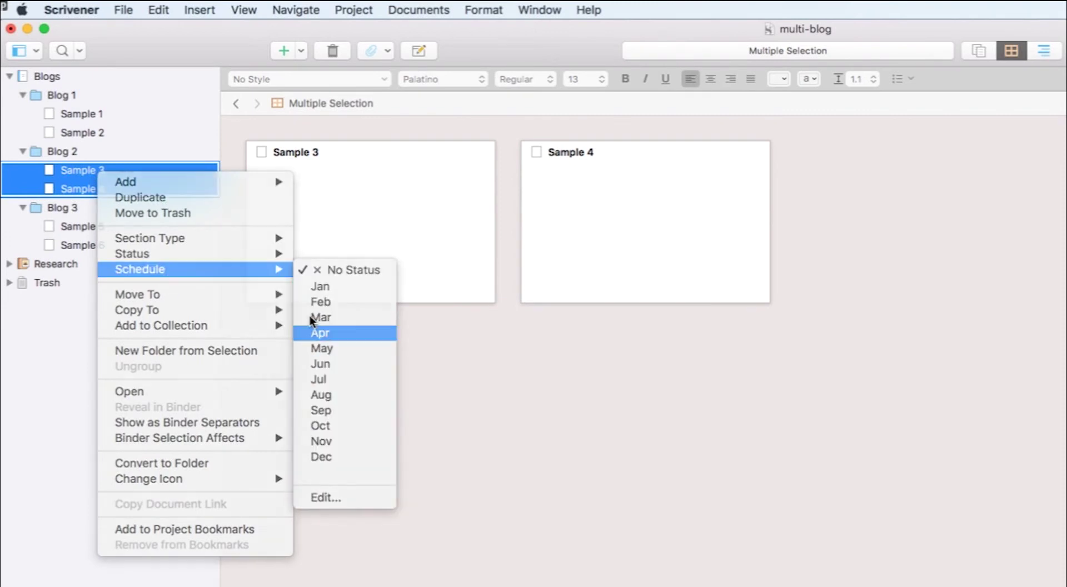
left_click(314, 333)
left_click(98, 172)
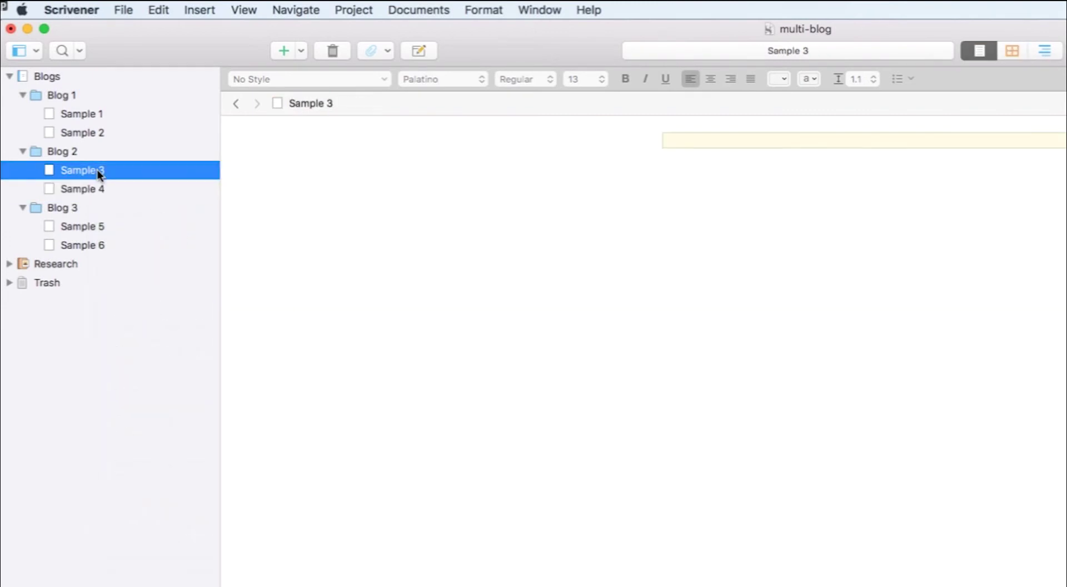
right_click(98, 172)
mouse_move(196, 249)
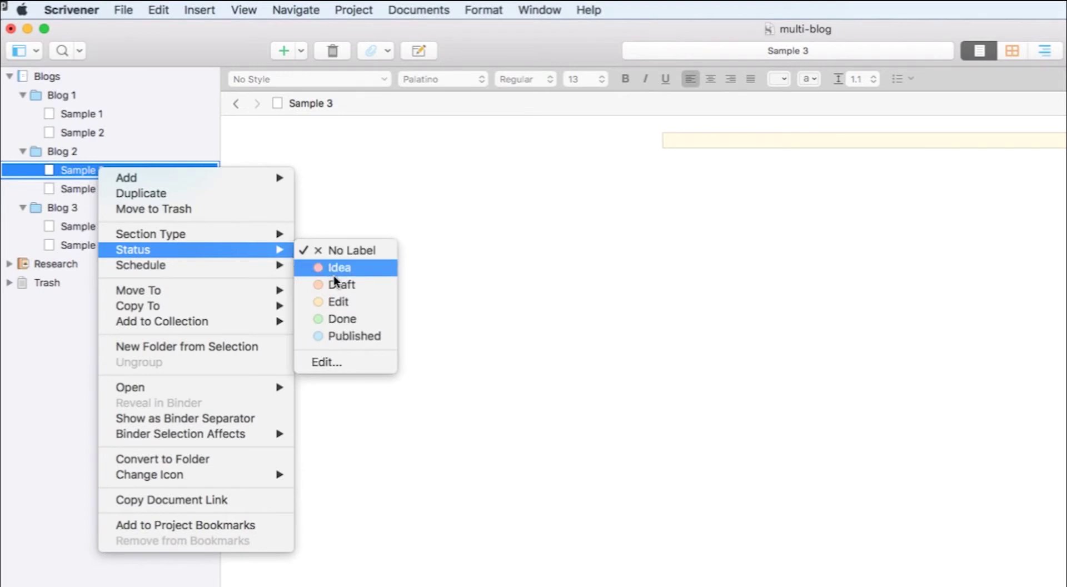
left_click(342, 322)
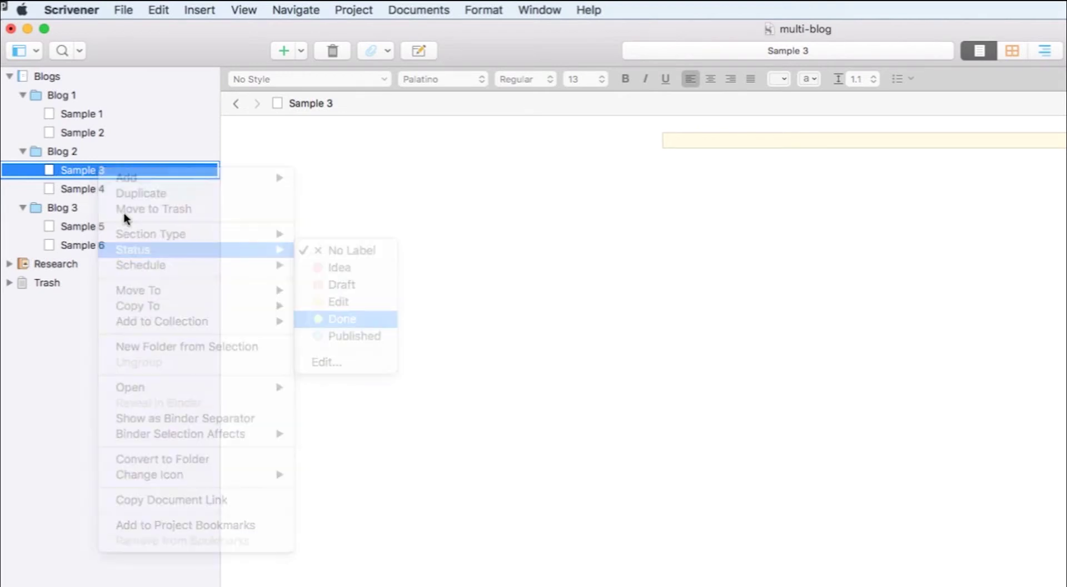
left_click(76, 188)
right_click(78, 188)
mouse_move(167, 266)
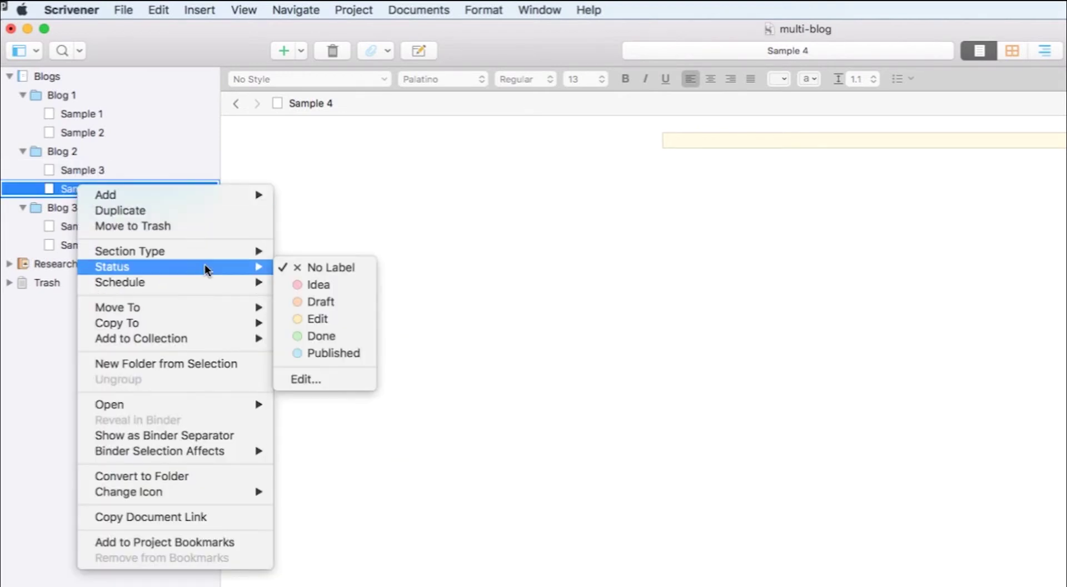
left_click(330, 321)
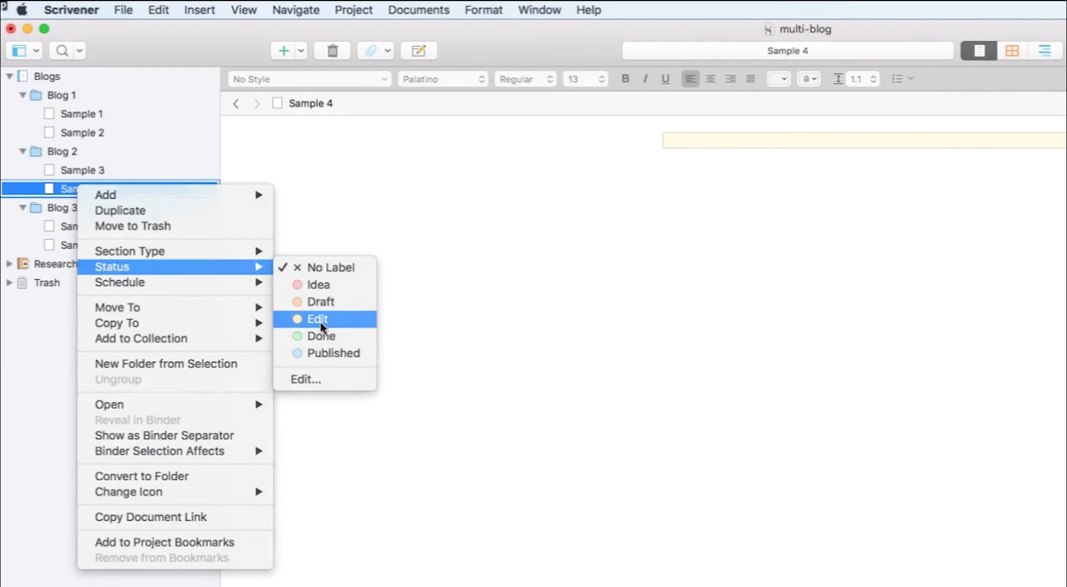
- Set Sample 5 to Idea and Sample 6 to Done, scheduling both for Apr
left_click(91, 227)
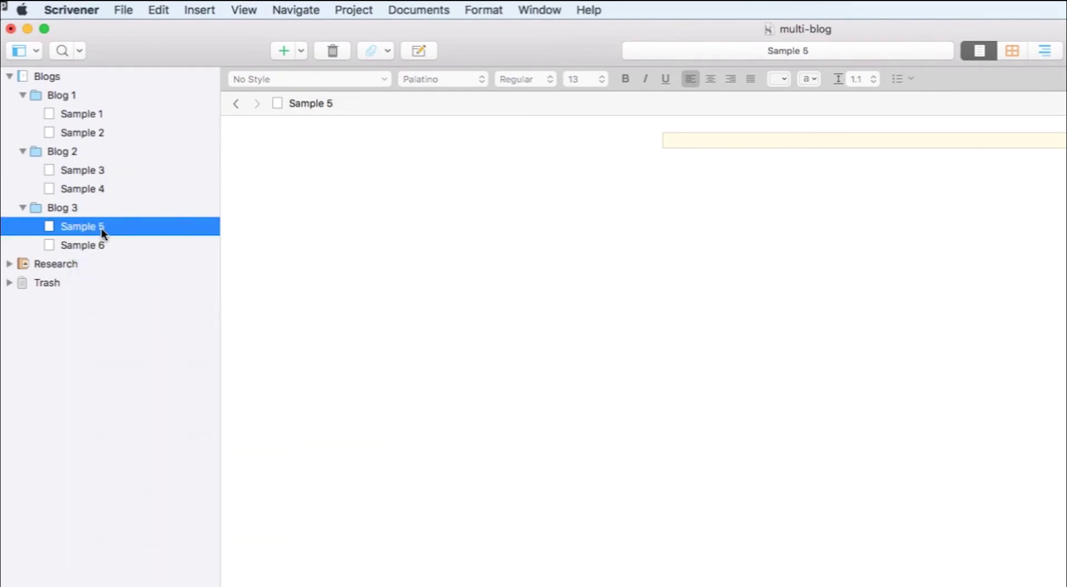
right_click(101, 228)
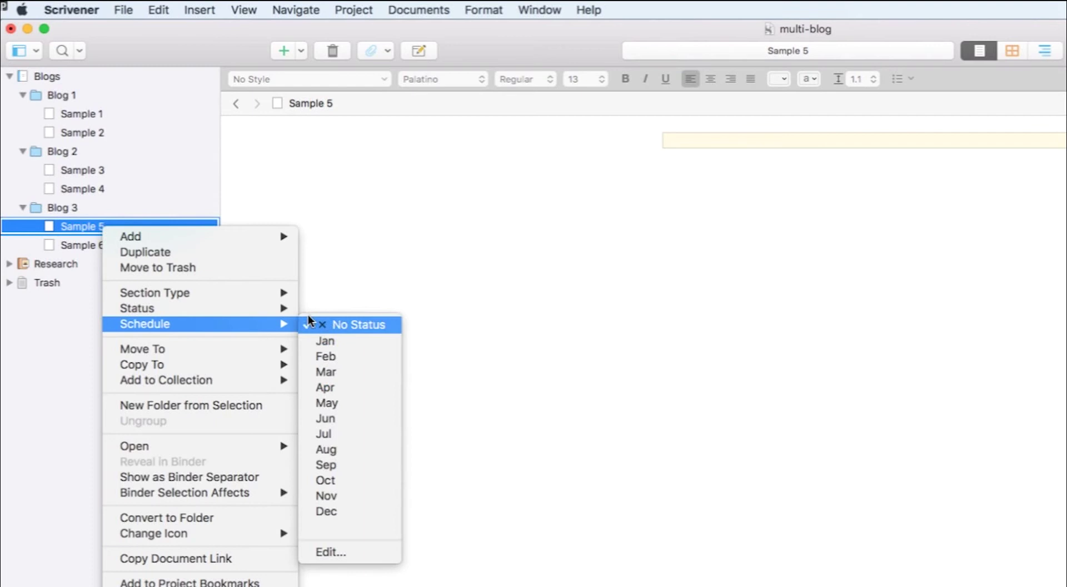
left_click(329, 330)
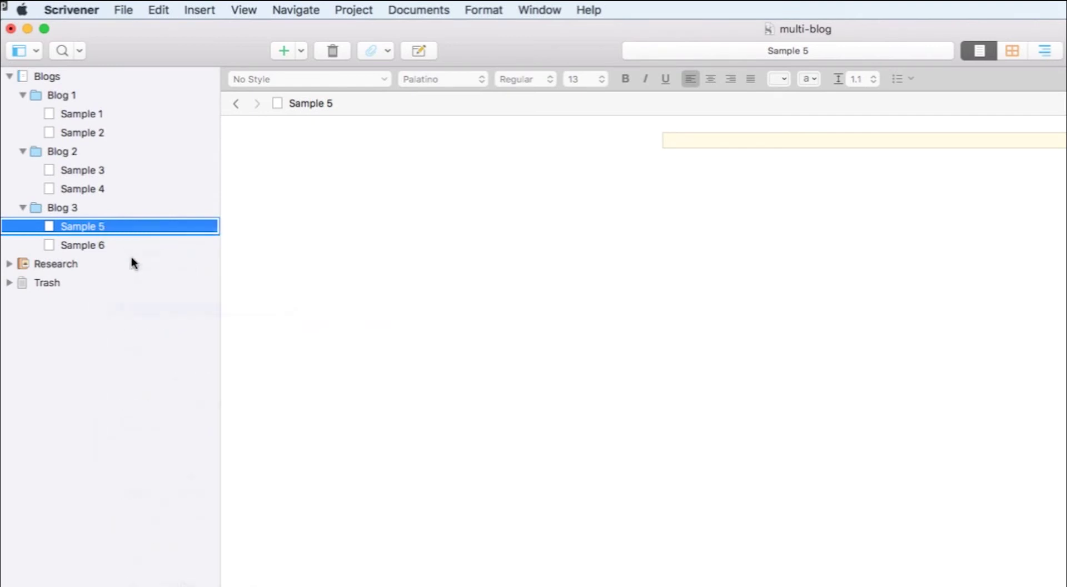
left_click(101, 243)
right_click(101, 241)
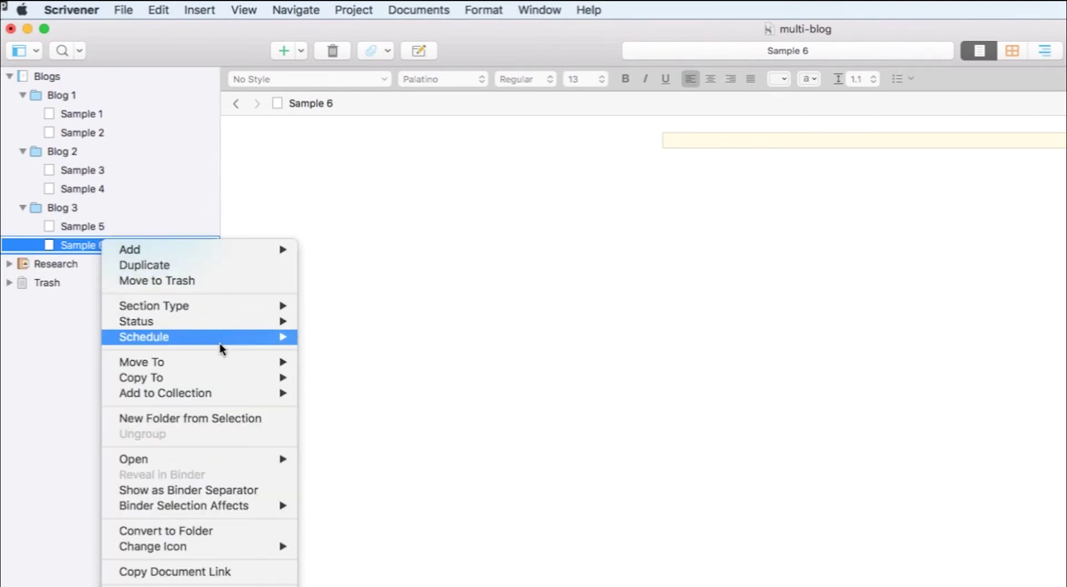
mouse_move(136, 321)
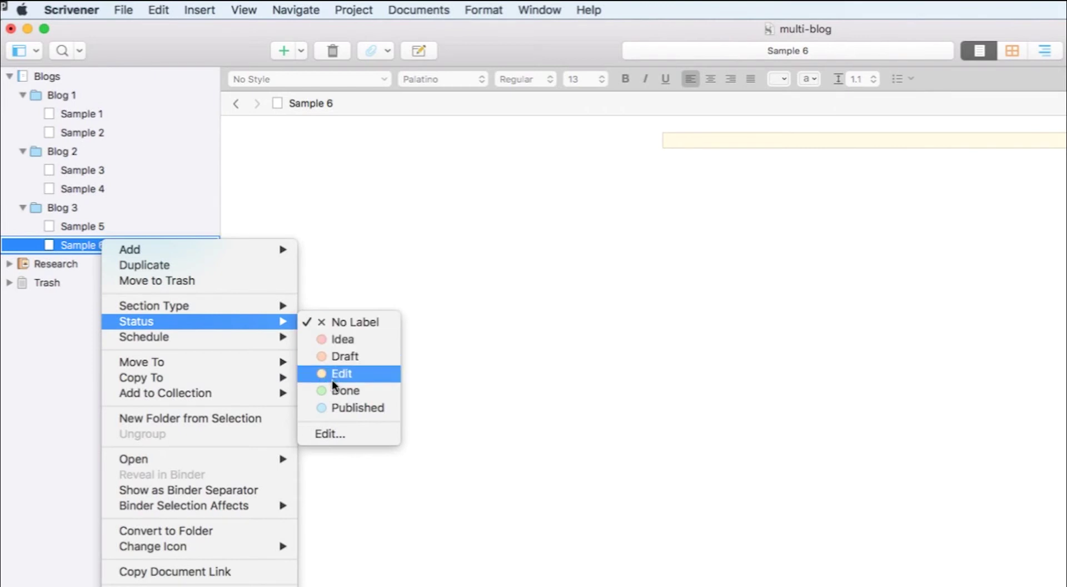
left_click(341, 391)
left_click(109, 228, "shift")
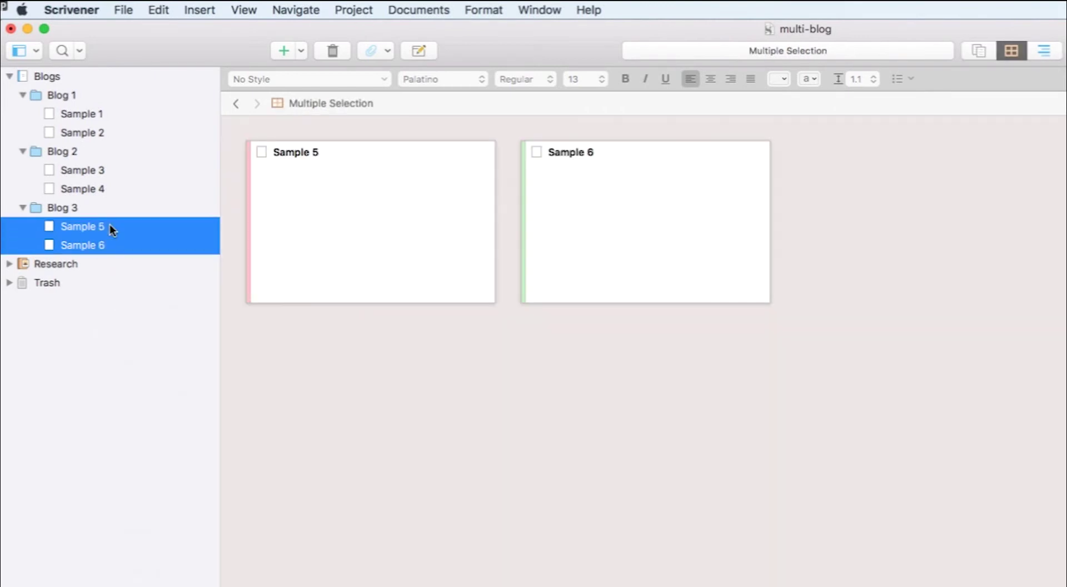
right_click(111, 225)
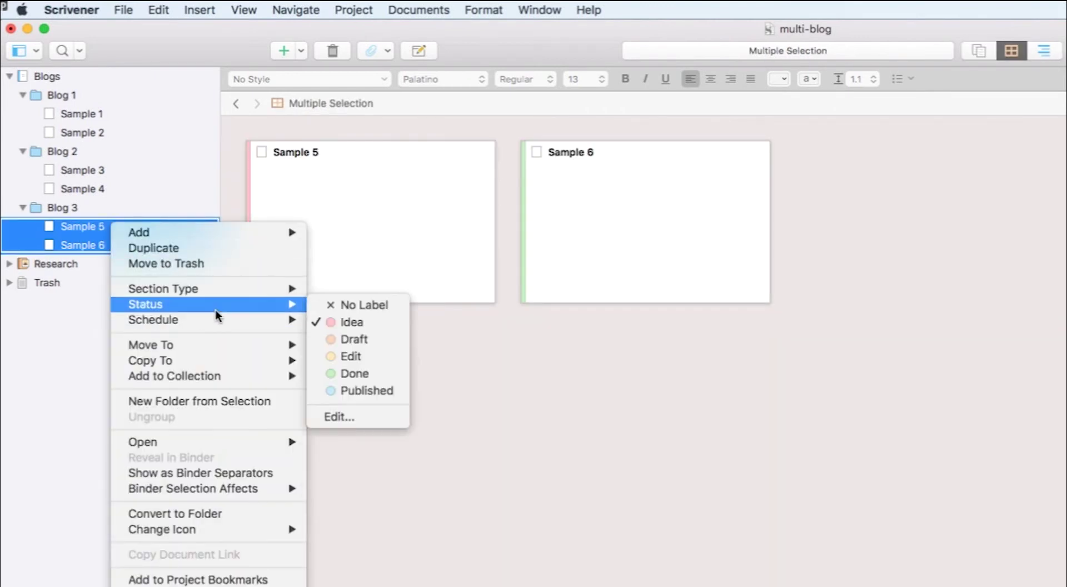
mouse_move(153, 319)
left_click(336, 383)
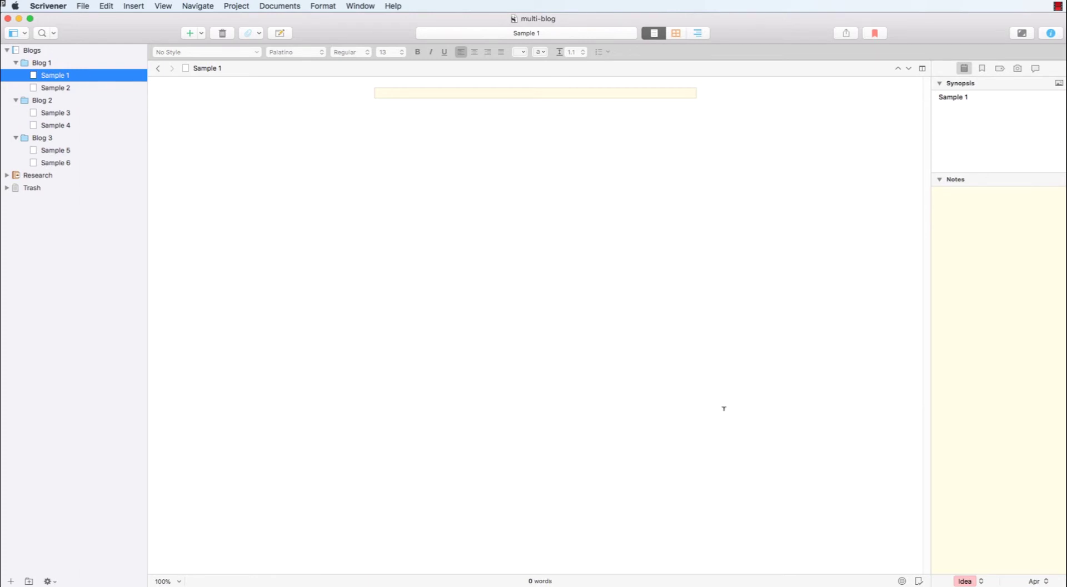
- Look at Sample 2 and Sample 3, then return Sample 1 from Blog 1 to the editor
left_click(70, 87)
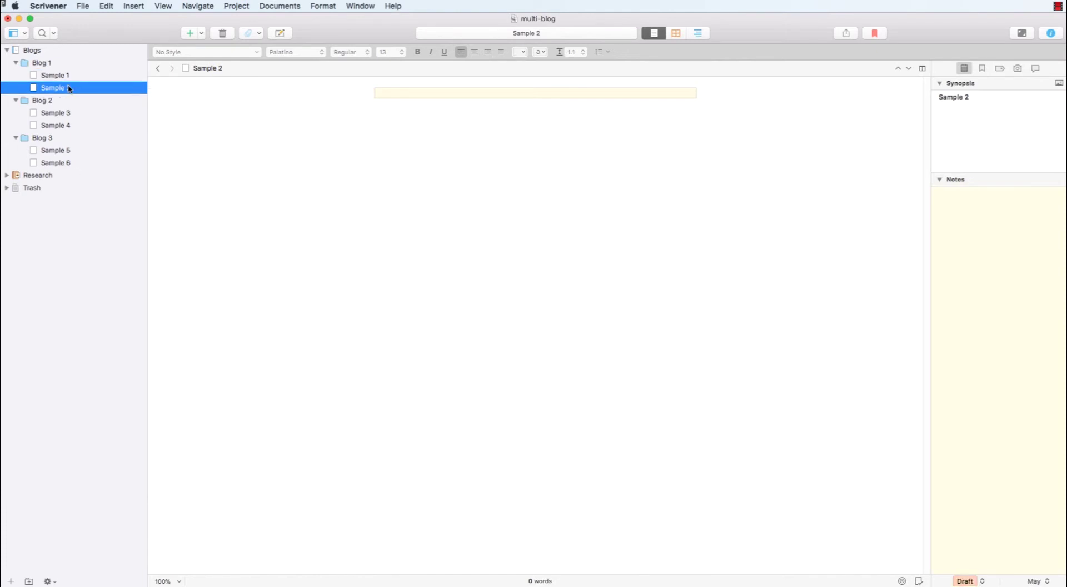
left_click(56, 114)
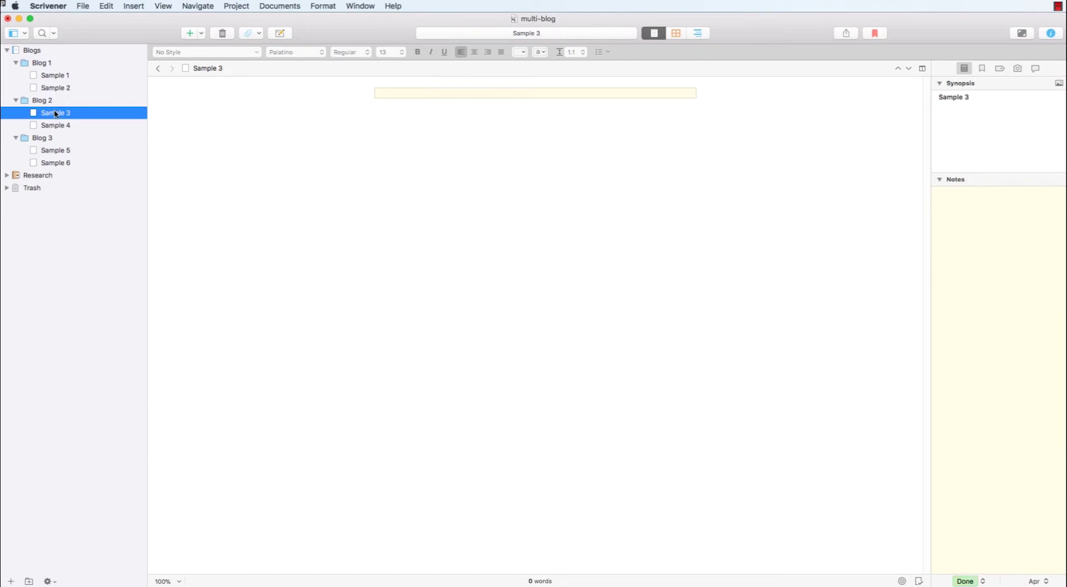
left_click(50, 78)
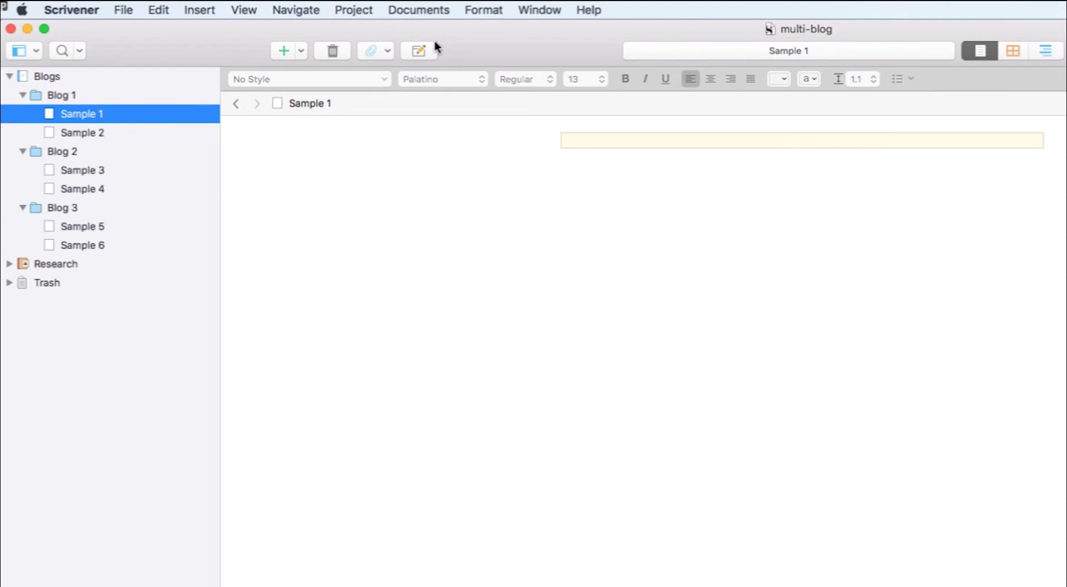
- Show status colours in the binder as full row background colours
left_click(353, 10)
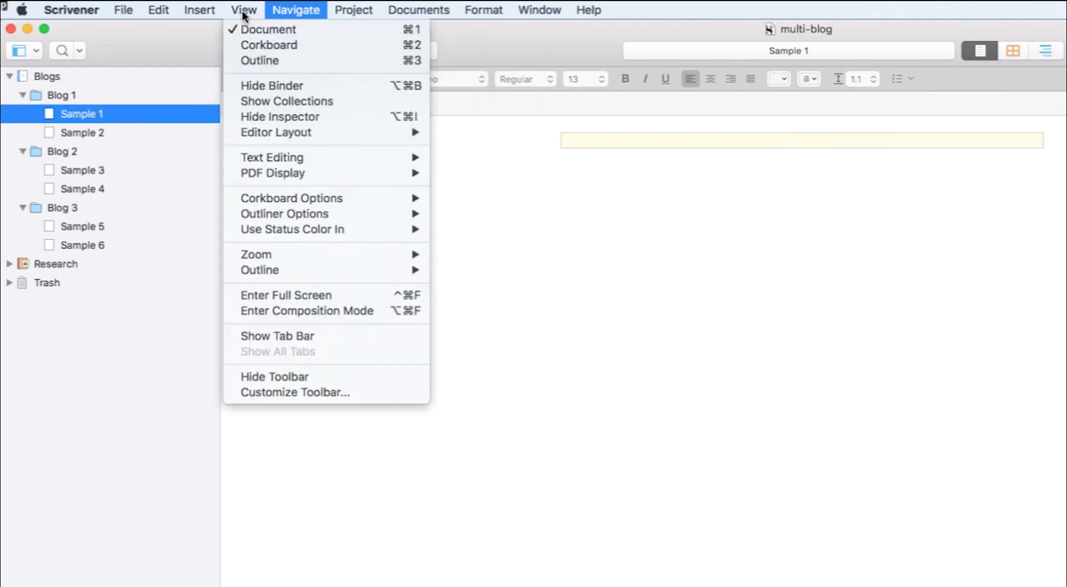
mouse_move(292, 229)
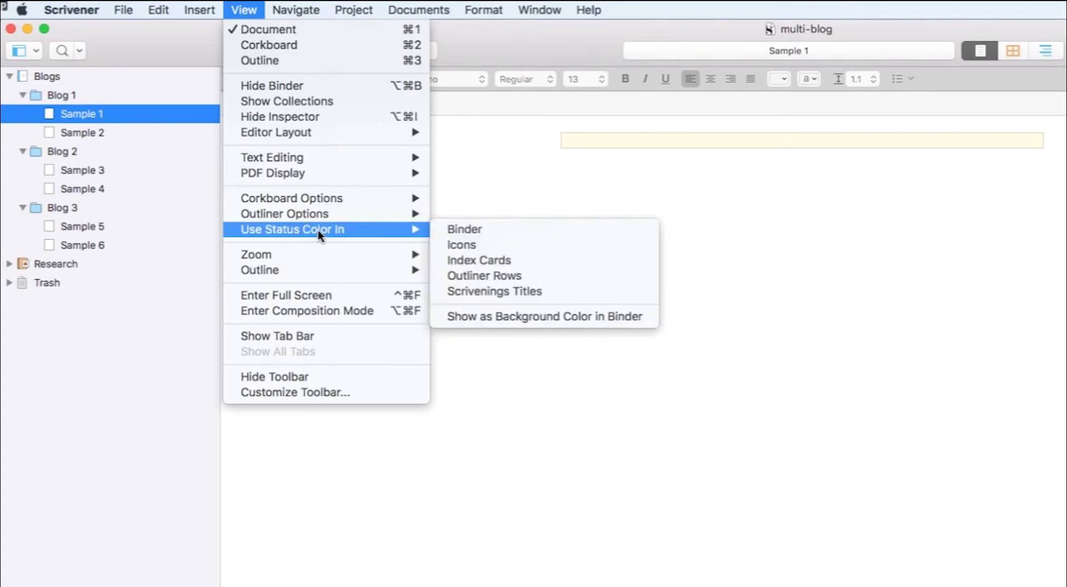
left_click(466, 229)
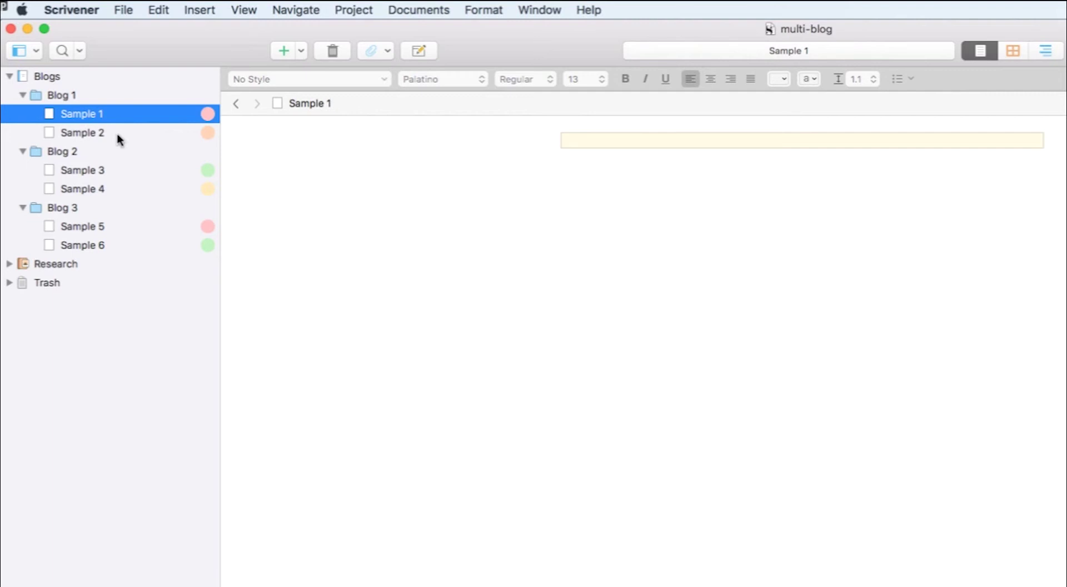
left_click(253, 14)
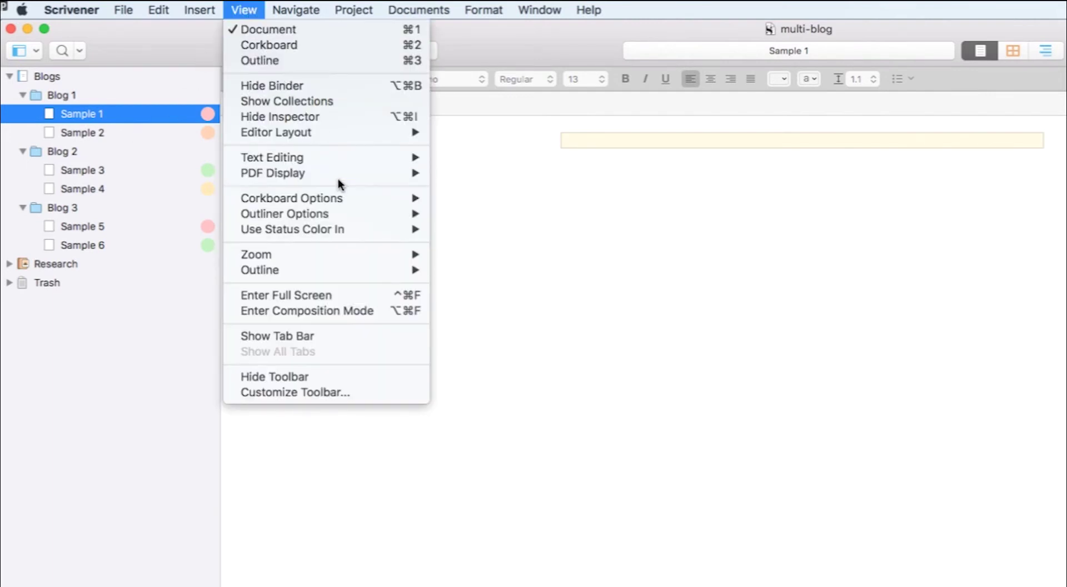
mouse_move(292, 229)
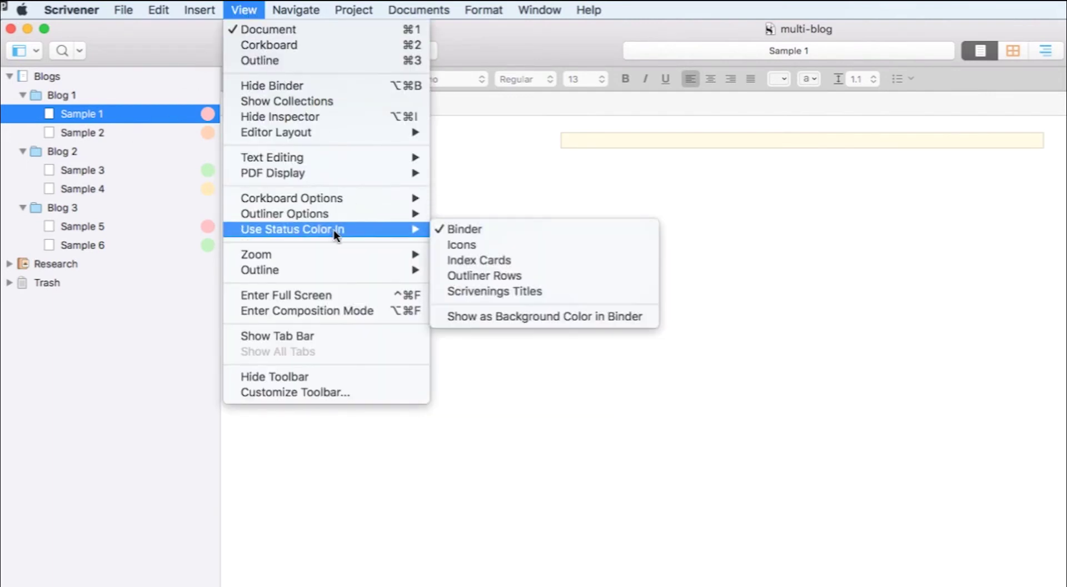
left_click(516, 316)
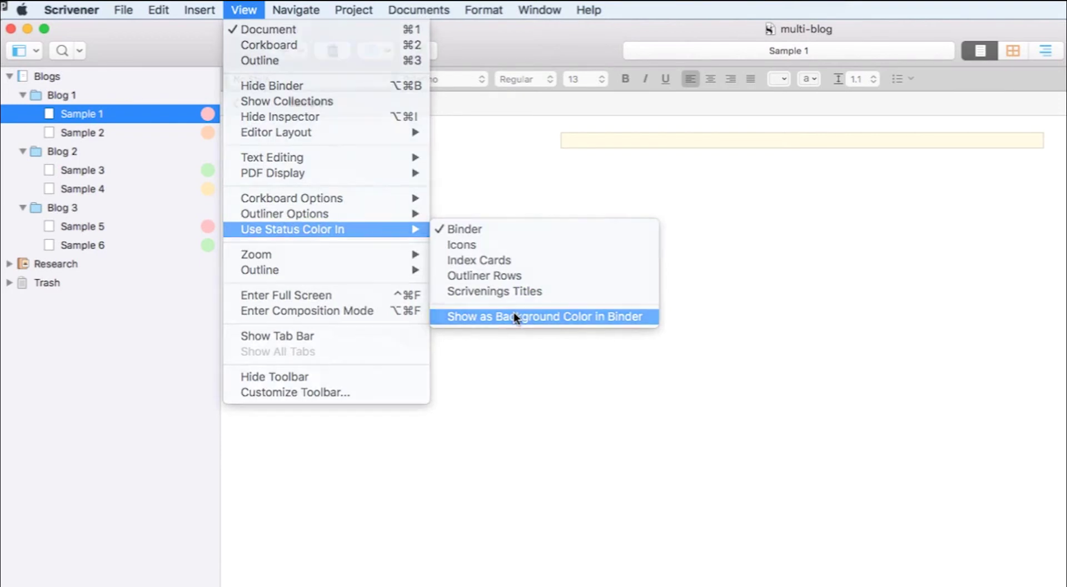
- Compare the samples' status colours, then show Blog 1's Sample 1 and Sample 2 as index cards
left_click(118, 230)
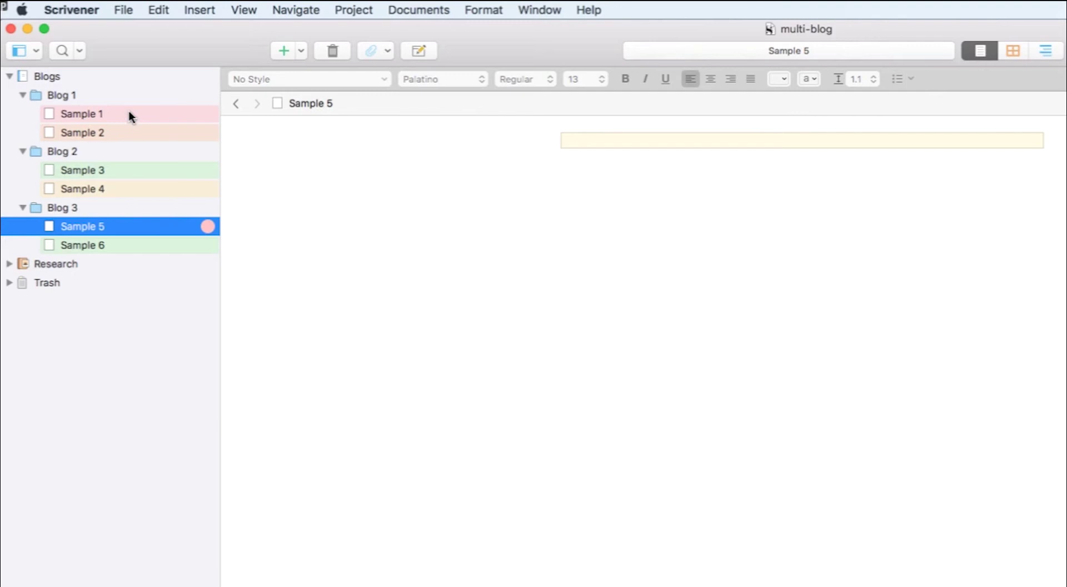
left_click(118, 175)
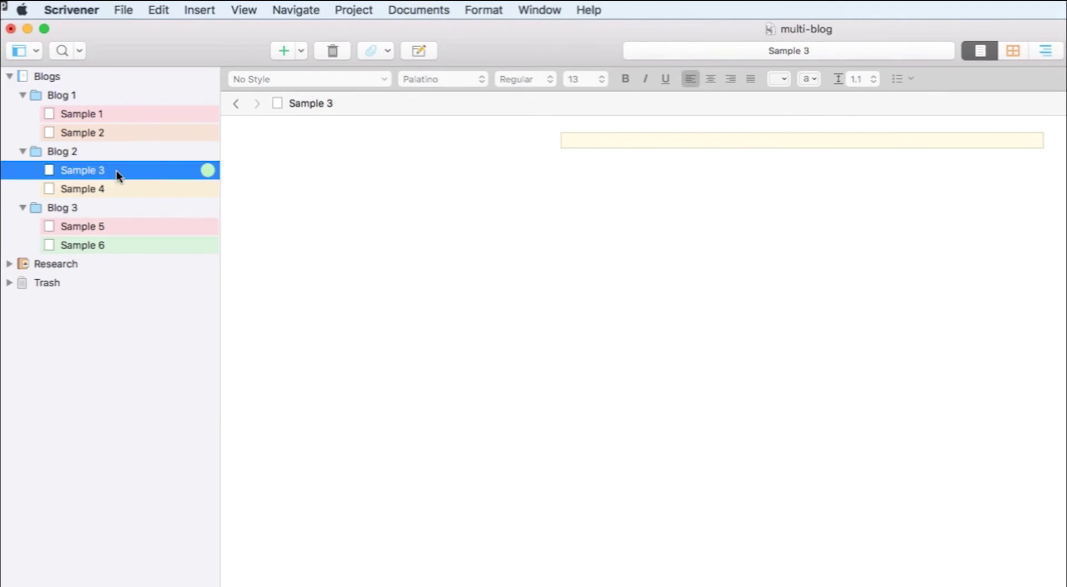
left_click(125, 116)
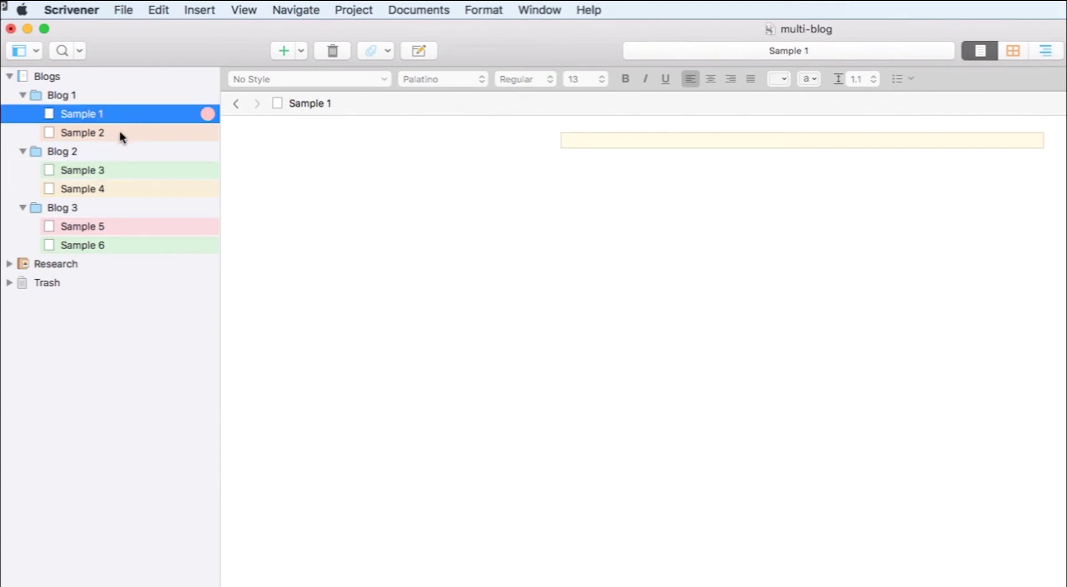
left_click(122, 133)
left_click(124, 112)
left_click(122, 135)
left_click(114, 174)
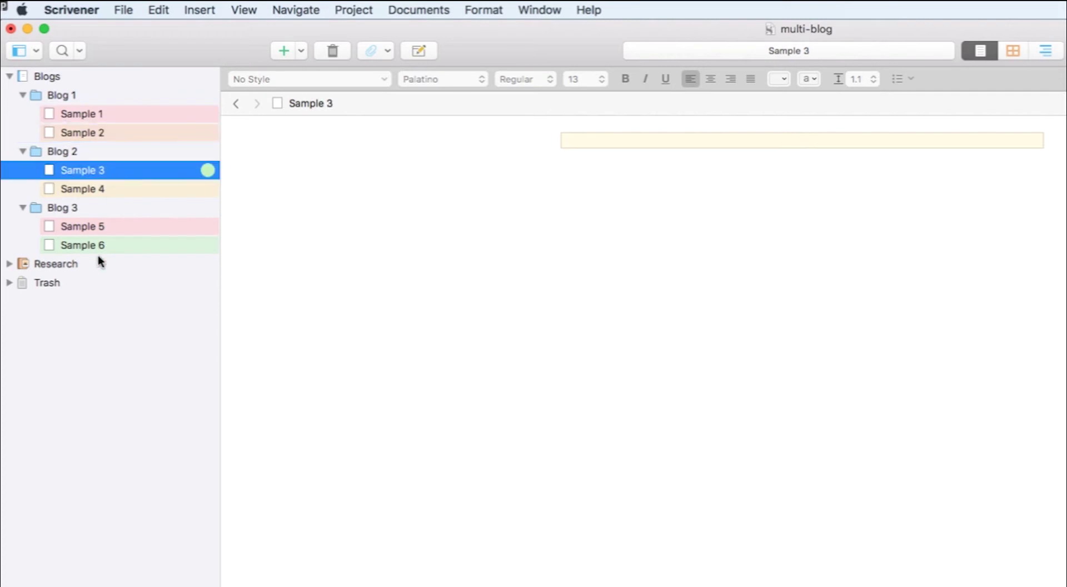
left_click(102, 246)
left_click(116, 174)
left_click(110, 117)
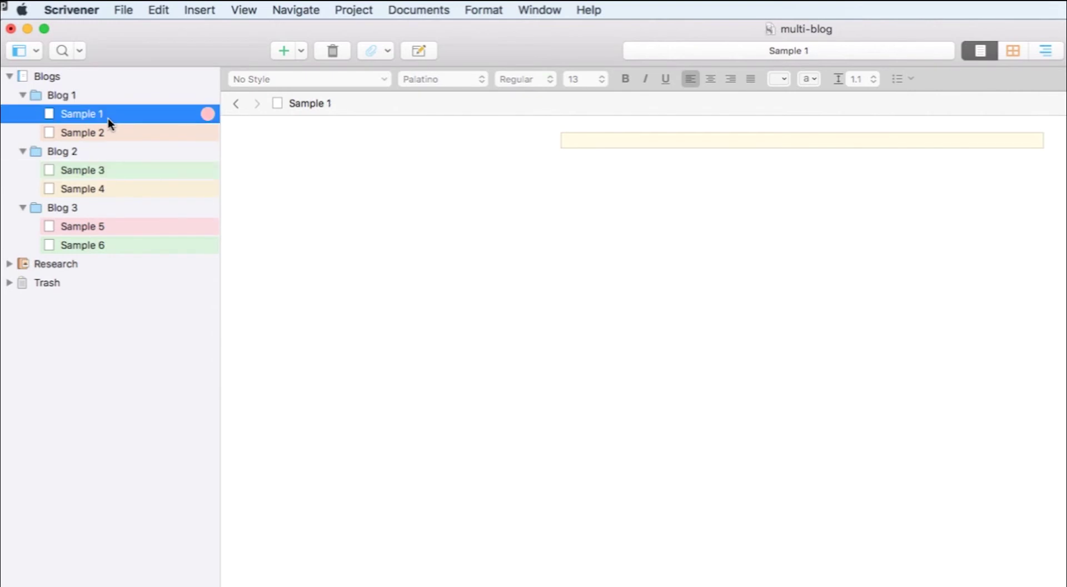
left_click(67, 98)
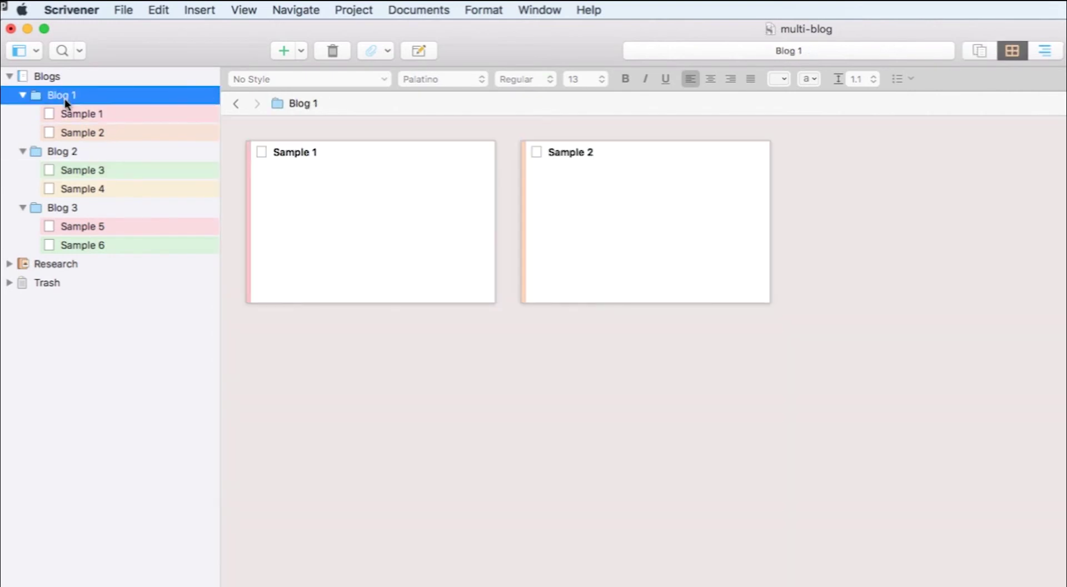
- Review Status and Schedule in the Outliner for Blog 2, all Blogs, then Blog 3 (Sample 5, Sample 6)
left_click(1046, 51)
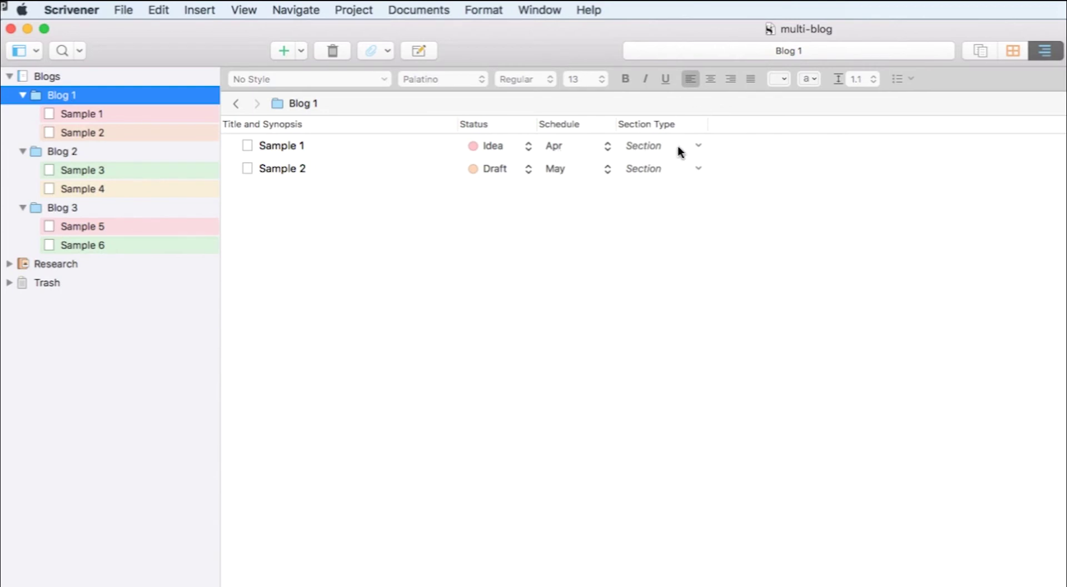
left_click(78, 157)
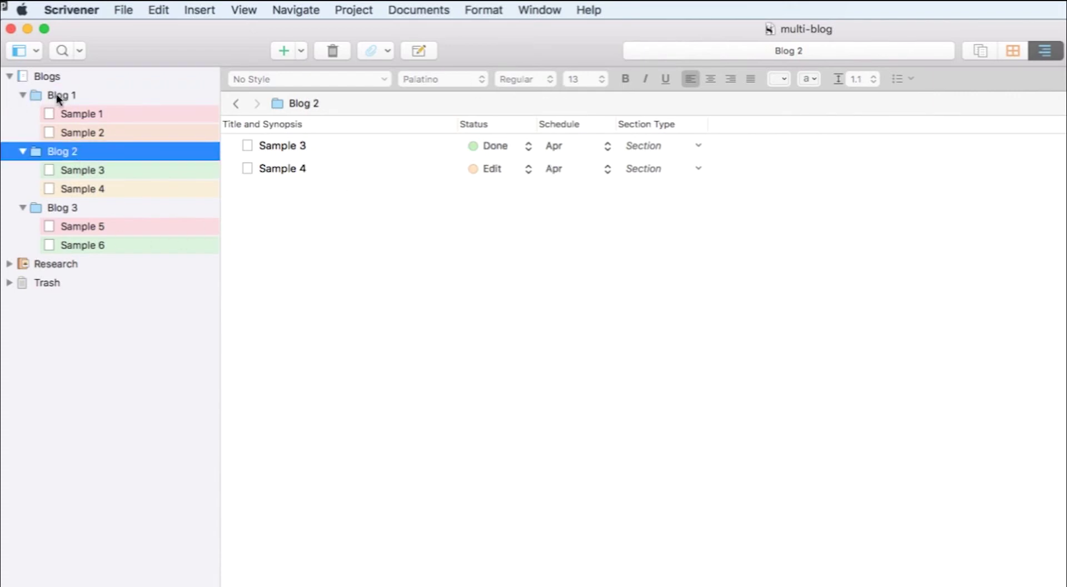
left_click(50, 78)
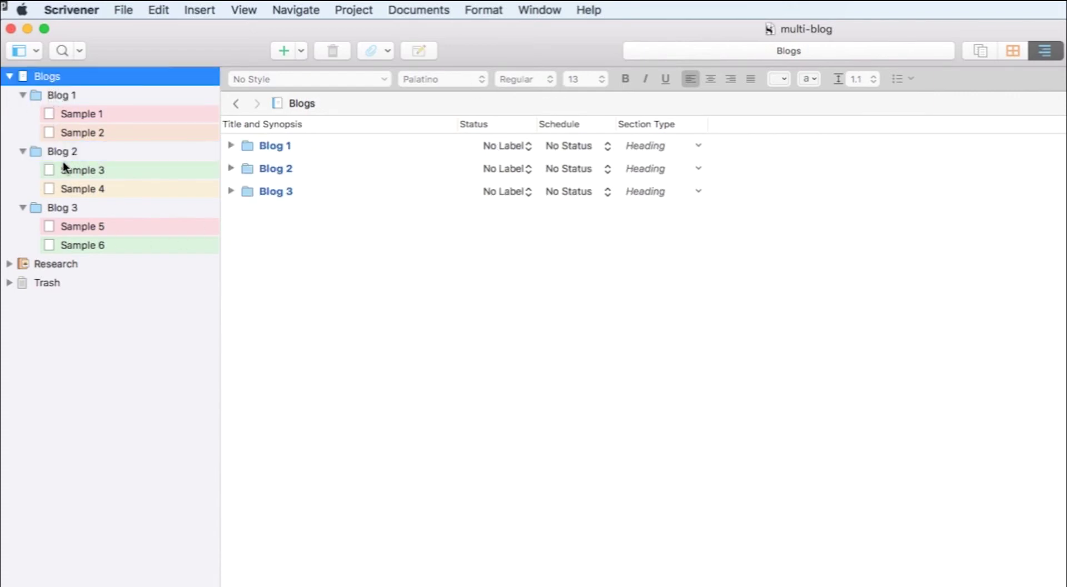
left_click(69, 209)
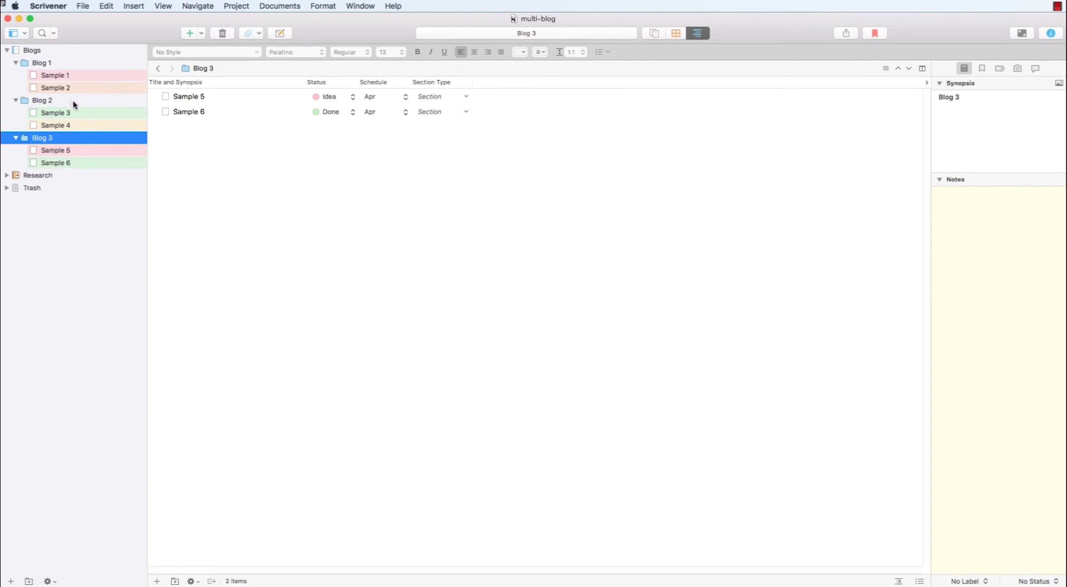
- Look at Sample 3 and Sample 4, checking Sample 4's actions and label choices without changing them
left_click(72, 113)
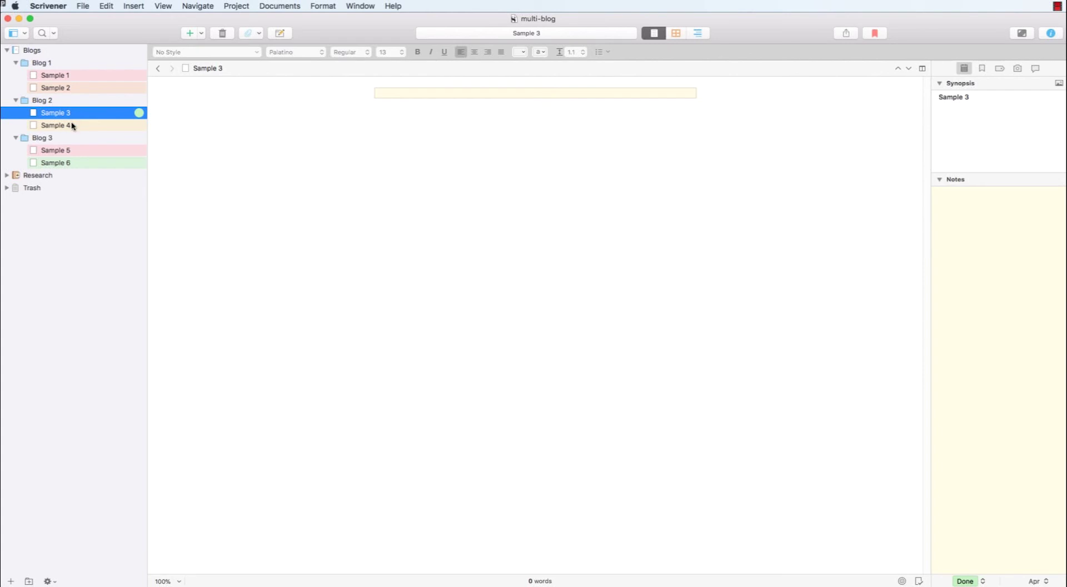
left_click(71, 125)
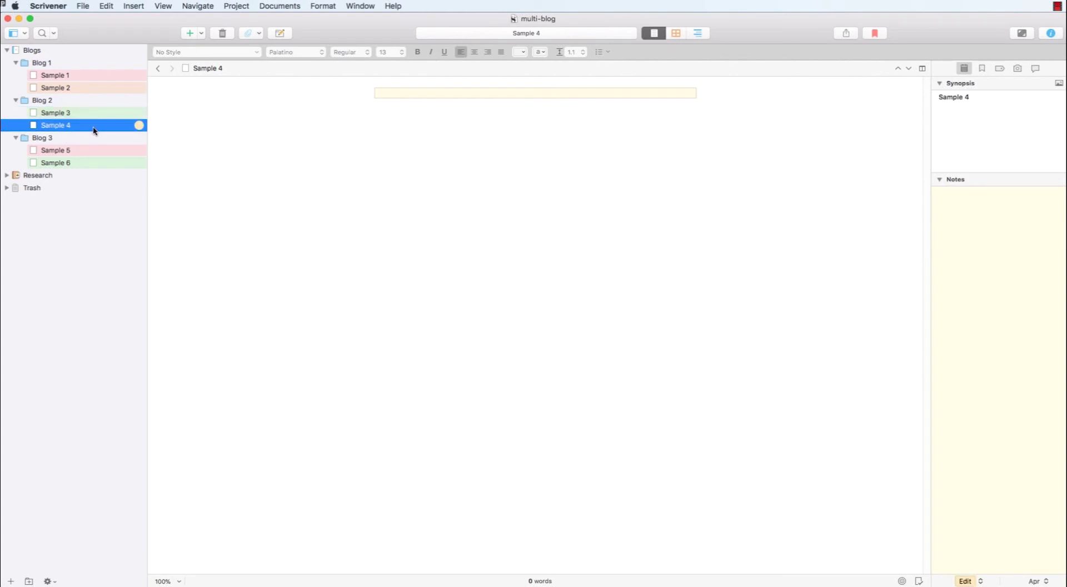
right_click(93, 130)
mouse_move(117, 181)
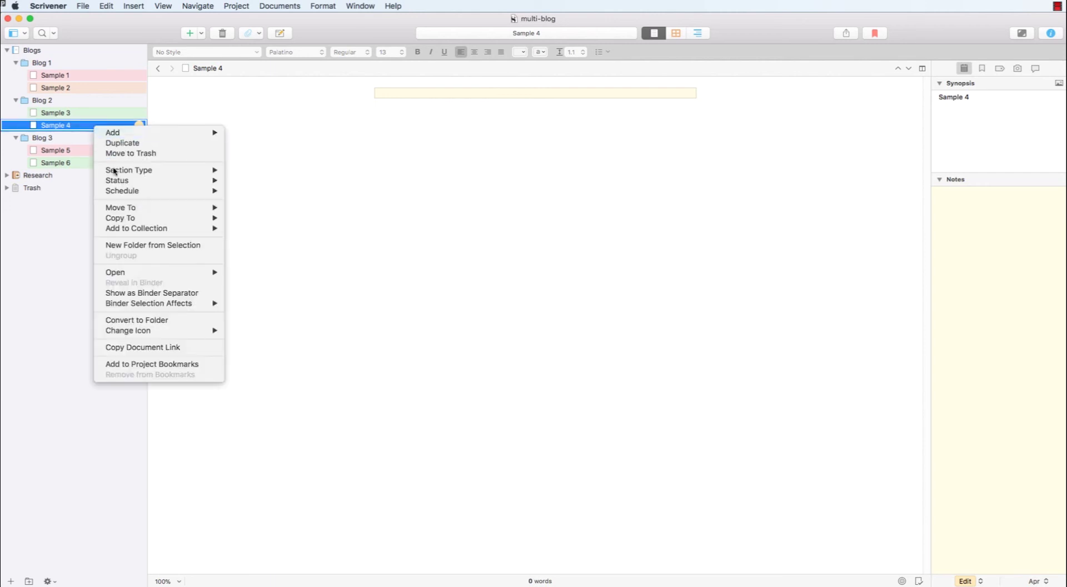
left_click(511, 340)
left_click(981, 582)
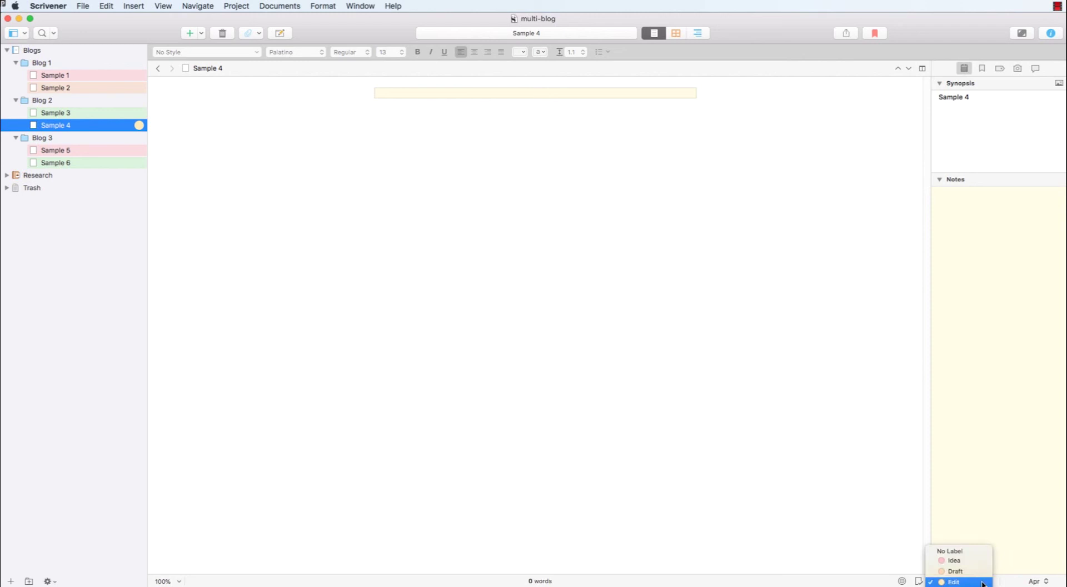
left_click(825, 498)
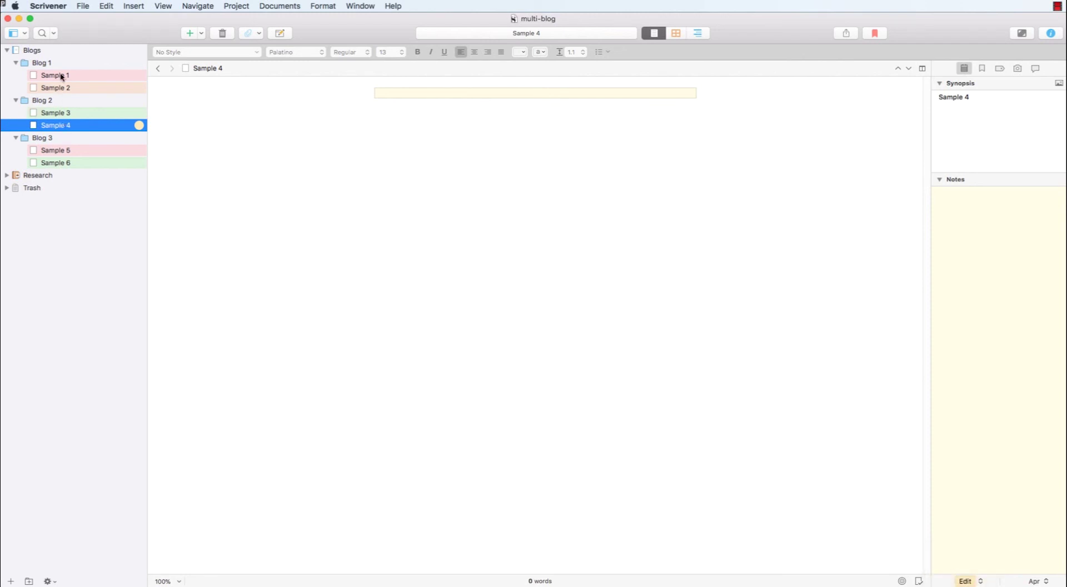
- In Blog 2's outline, set Sample 4's Status to Done and Schedule to May
left_click(50, 105)
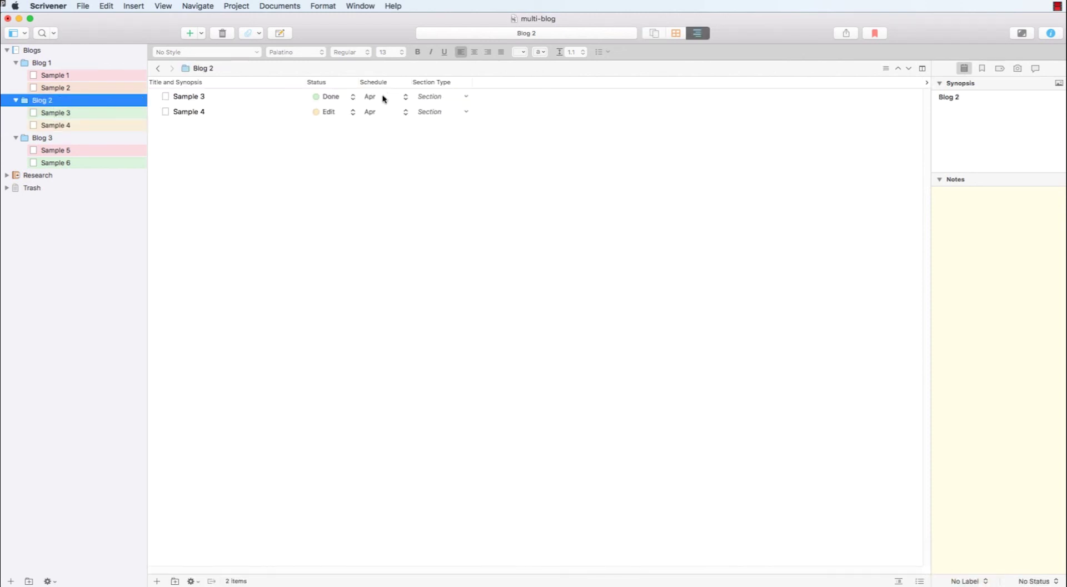
left_click(352, 112)
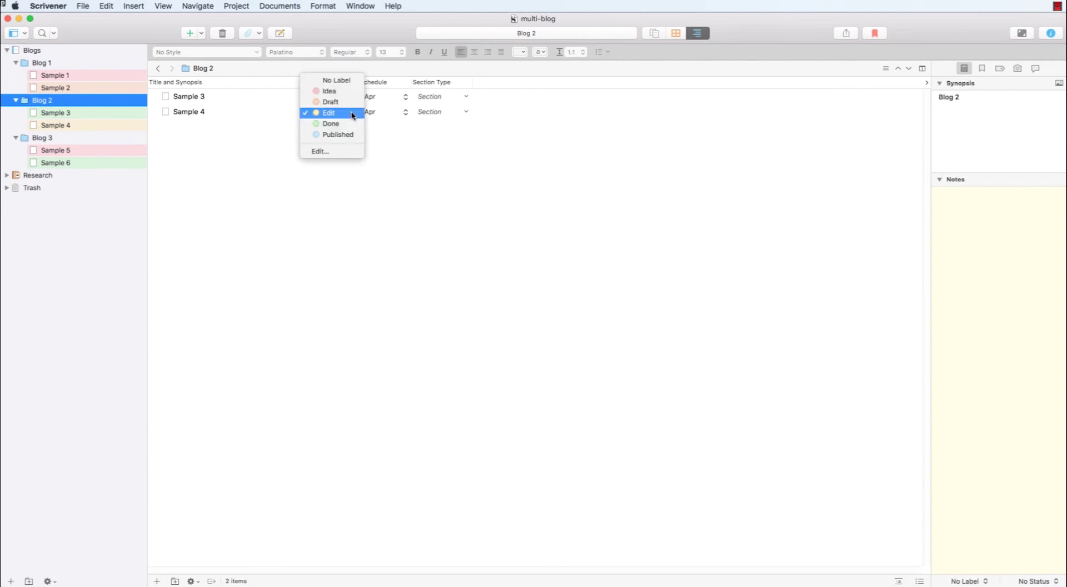
left_click(347, 124)
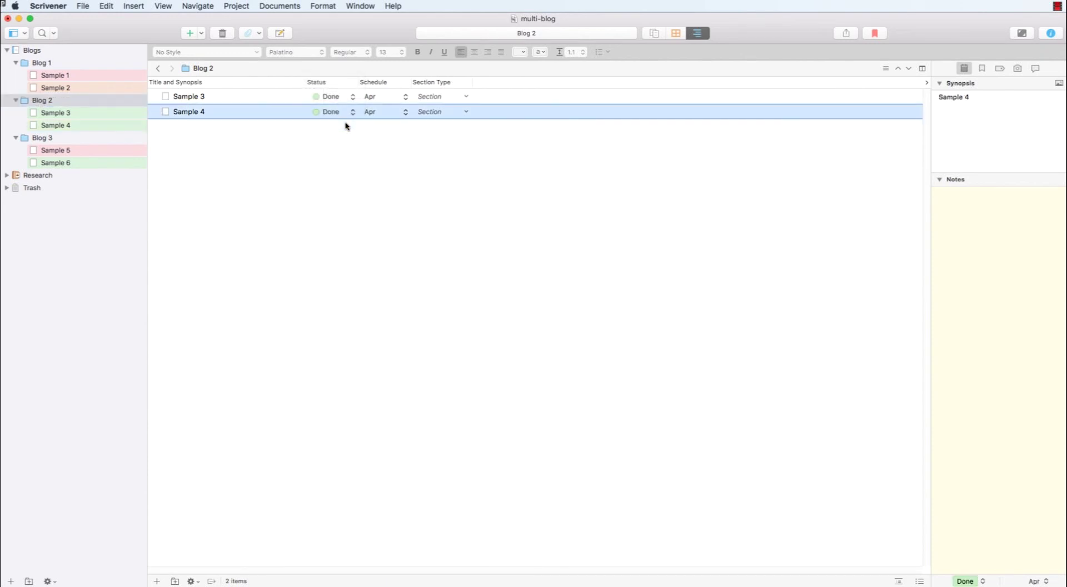
left_click(398, 114)
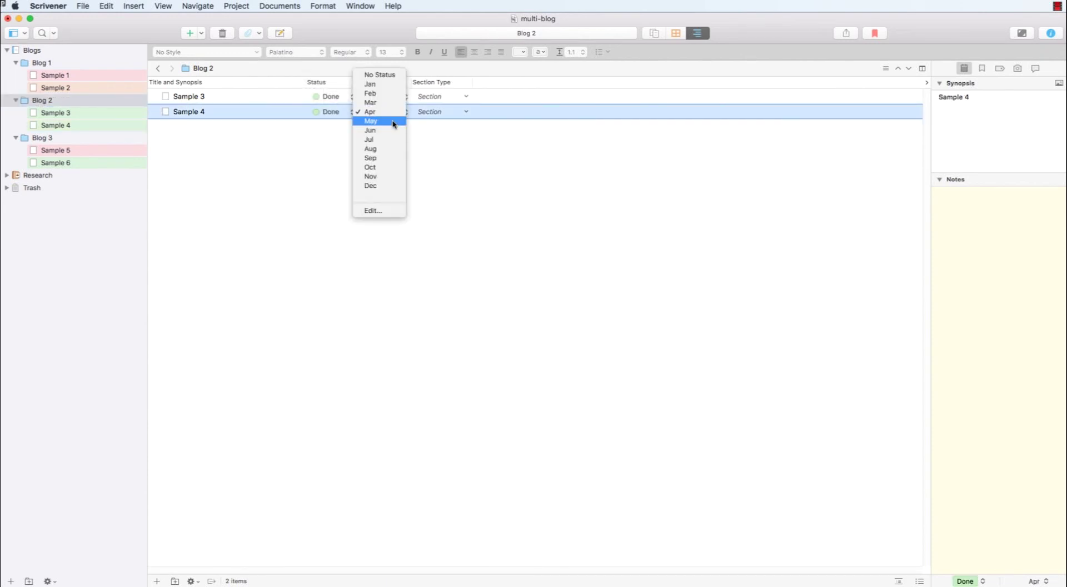
left_click(398, 121)
left_click(395, 193)
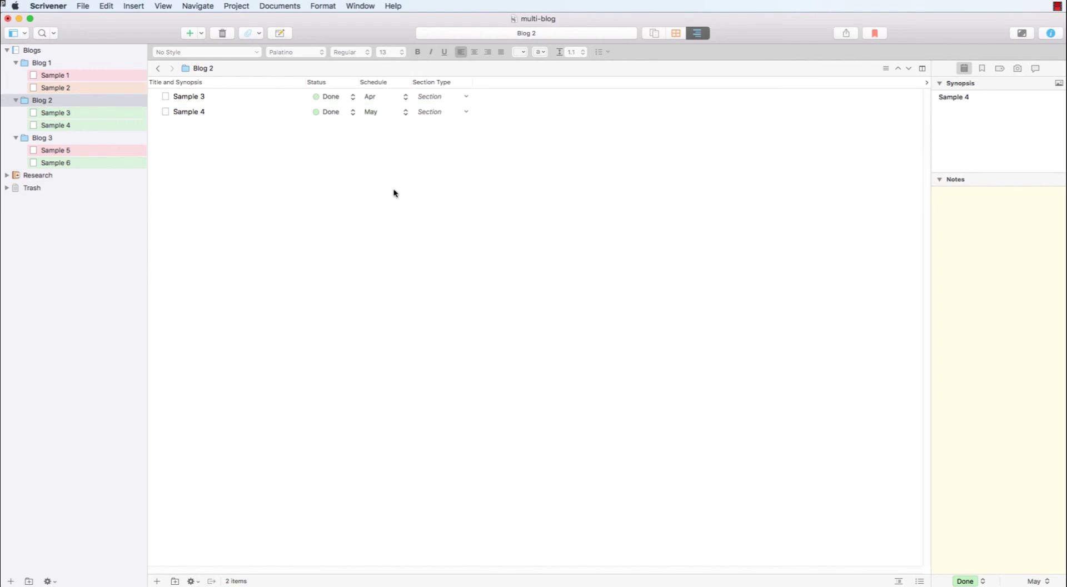